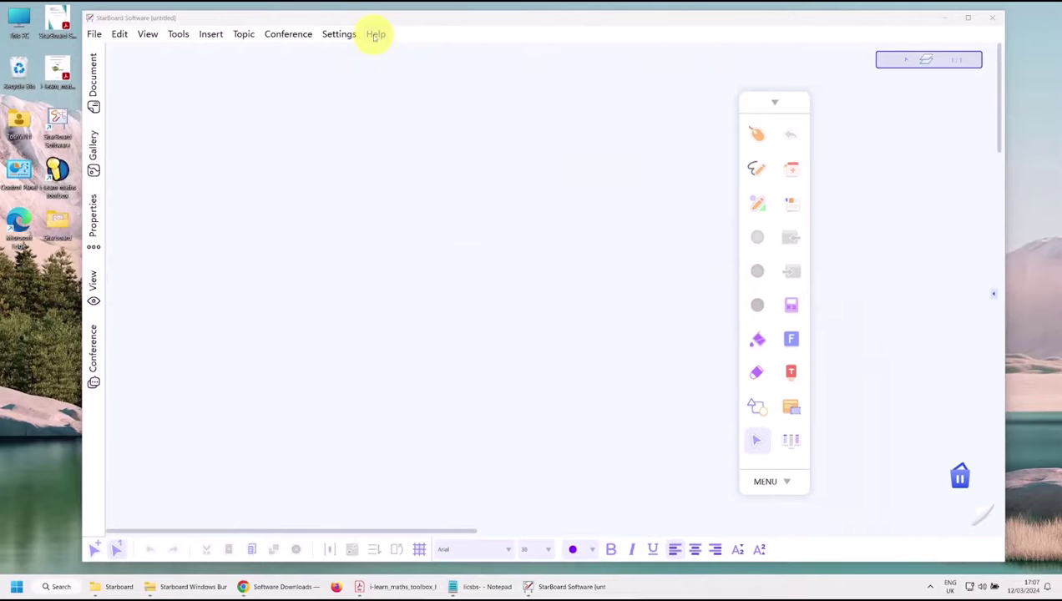
View the list of available interface languages and close it without changing the language
click(338, 34)
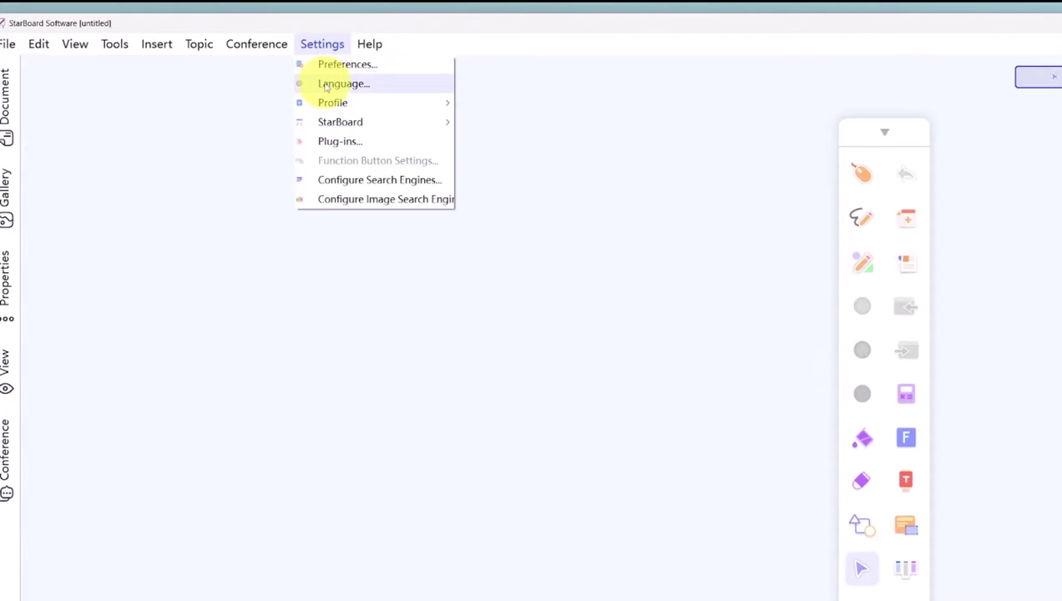
click(326, 85)
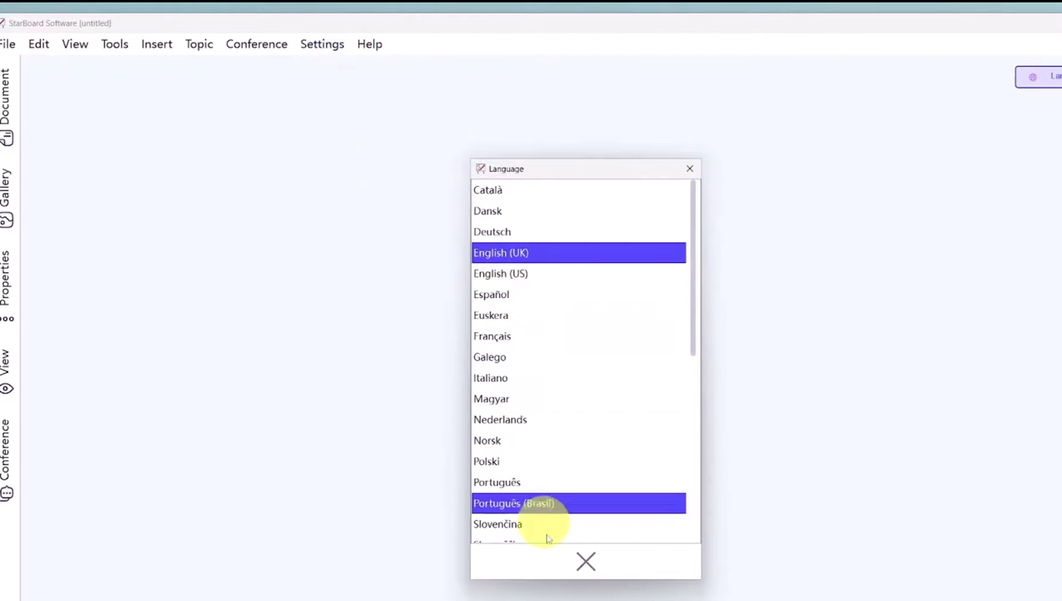
click(585, 565)
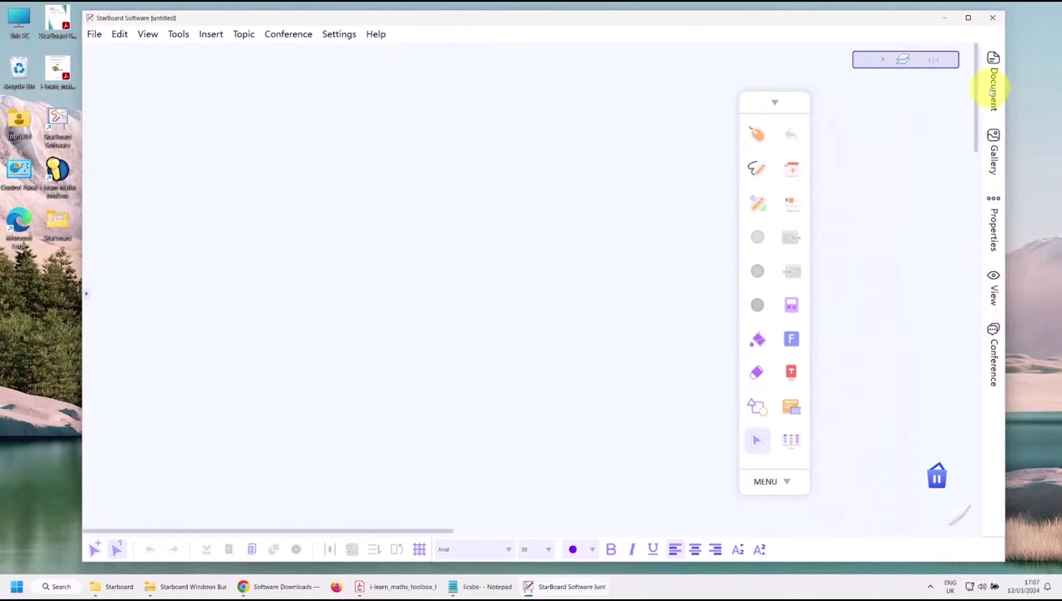
Dock the side tabs on the left edge of the window and move the floating tool palette nearer the right edge
click(993, 84)
click(994, 84)
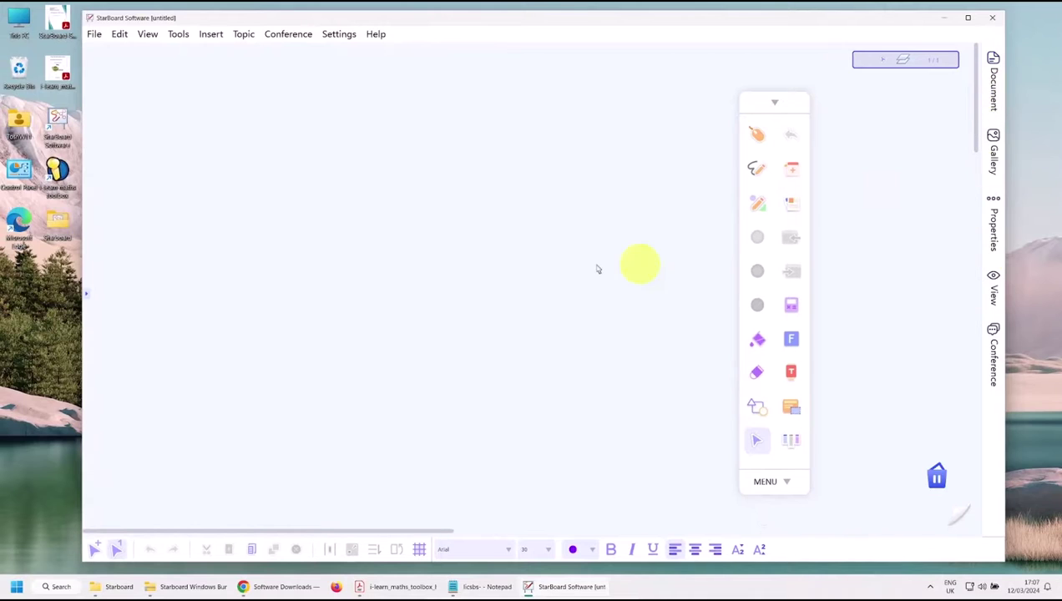
click(86, 295)
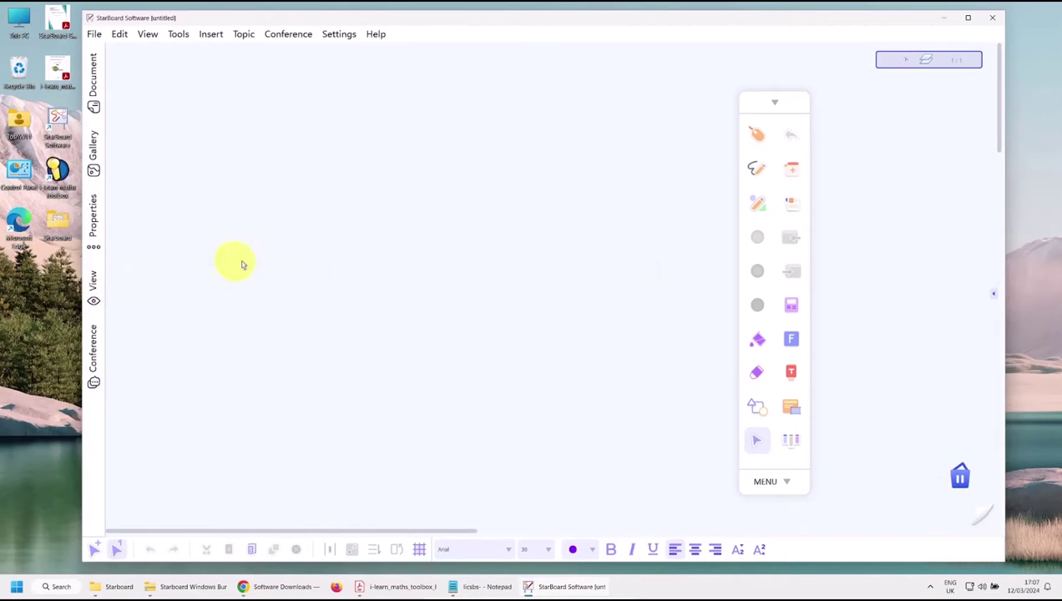
drag(766, 482, 888, 450)
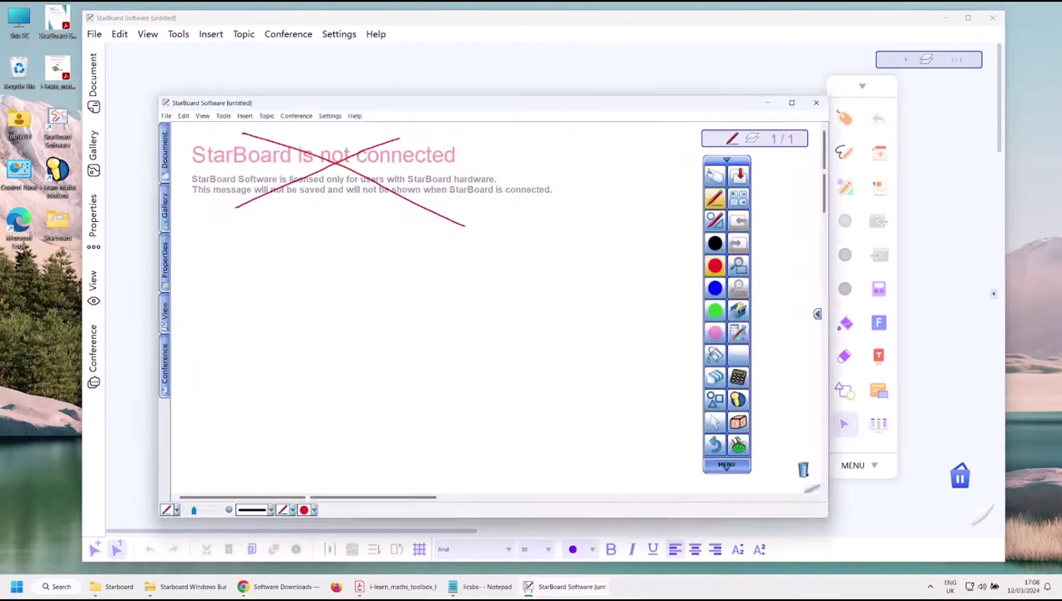
Compare the unlicensed StarBoard window, then check the expiration term in the licence file in Notepad and minimise it
drag(584, 107, 559, 86)
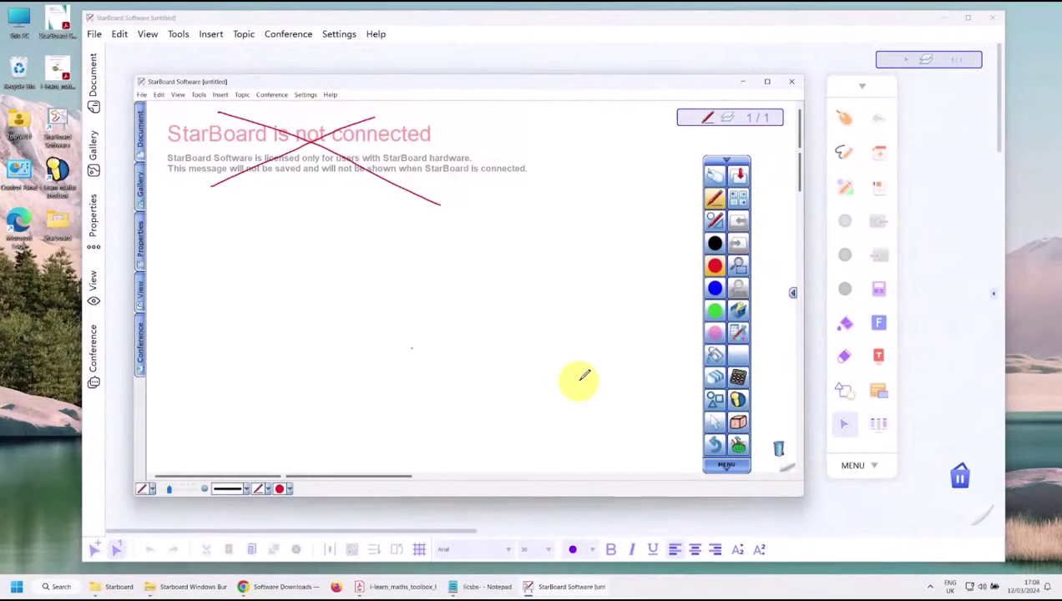
click(476, 585)
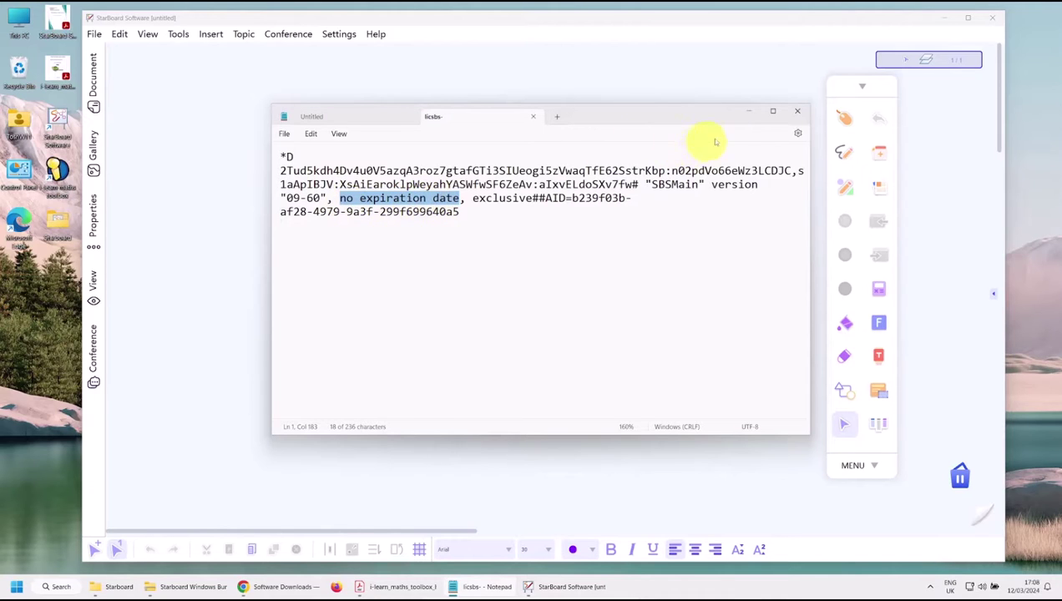
click(749, 112)
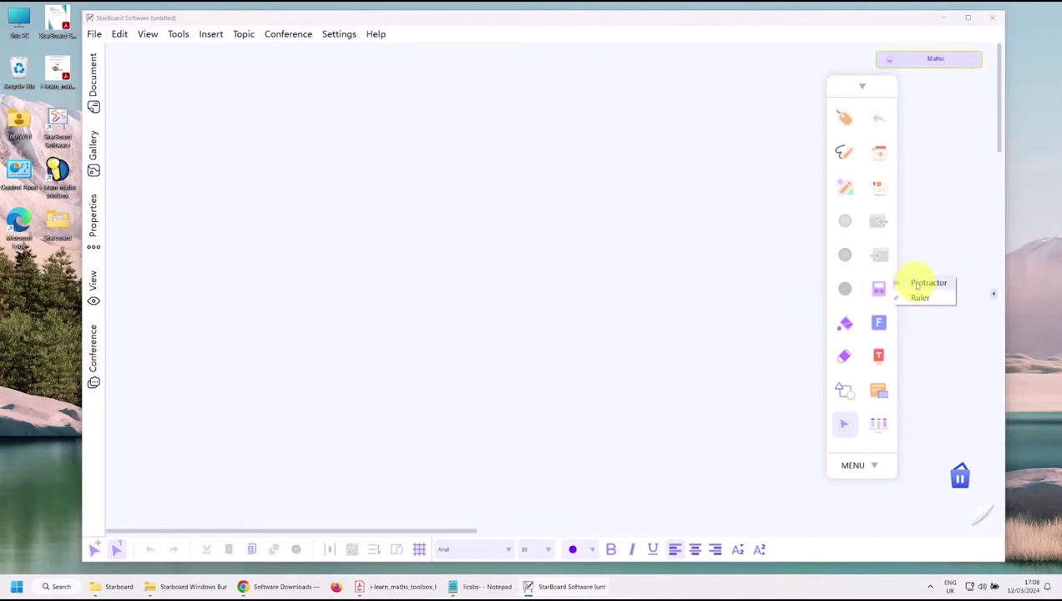
Display the maths protractor on the page, enlarge it and close it again
click(918, 284)
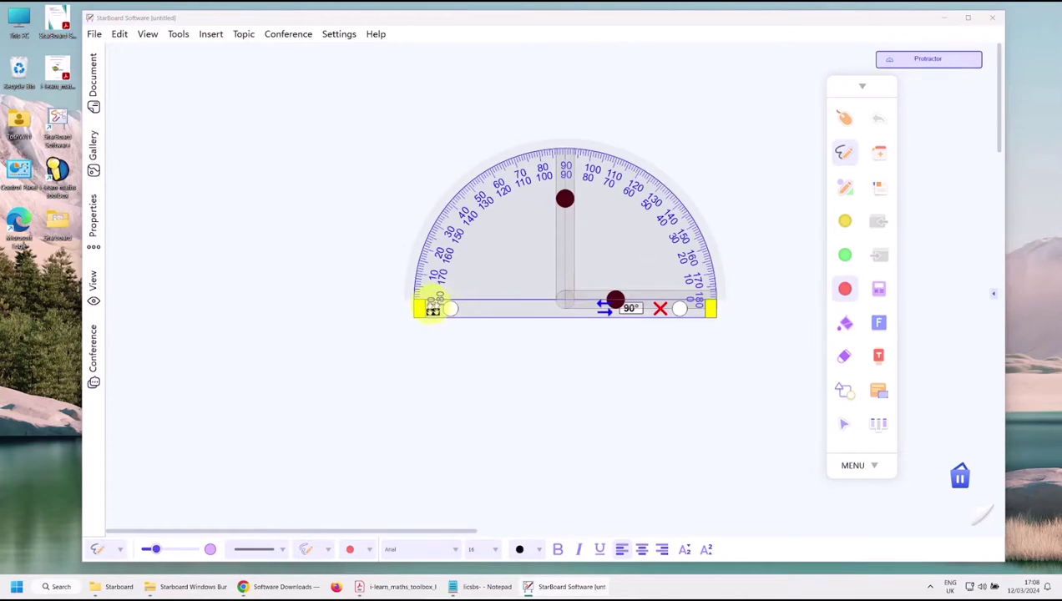
drag(415, 310, 260, 308)
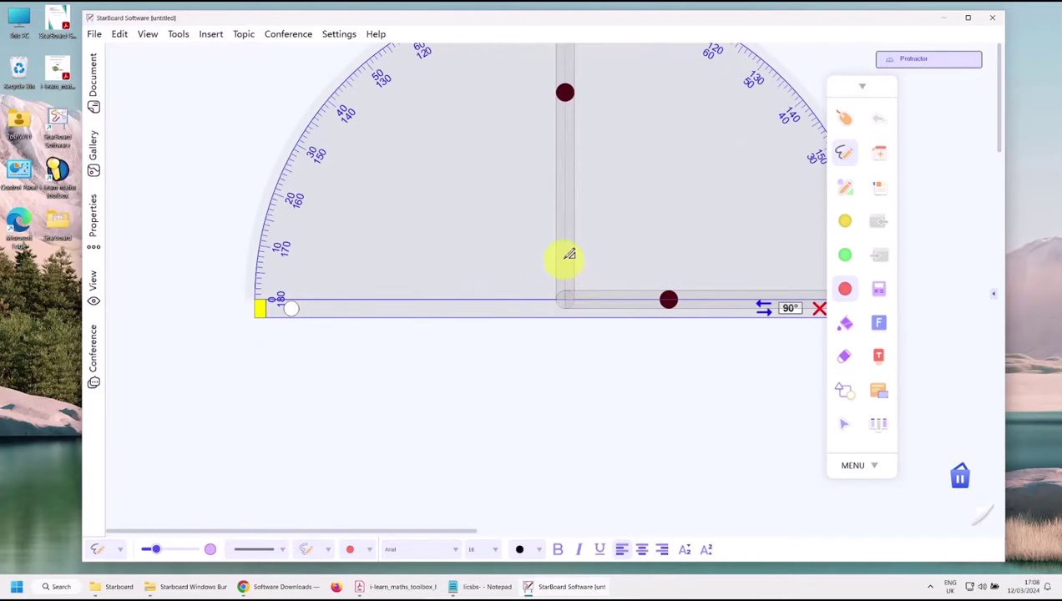
click(818, 309)
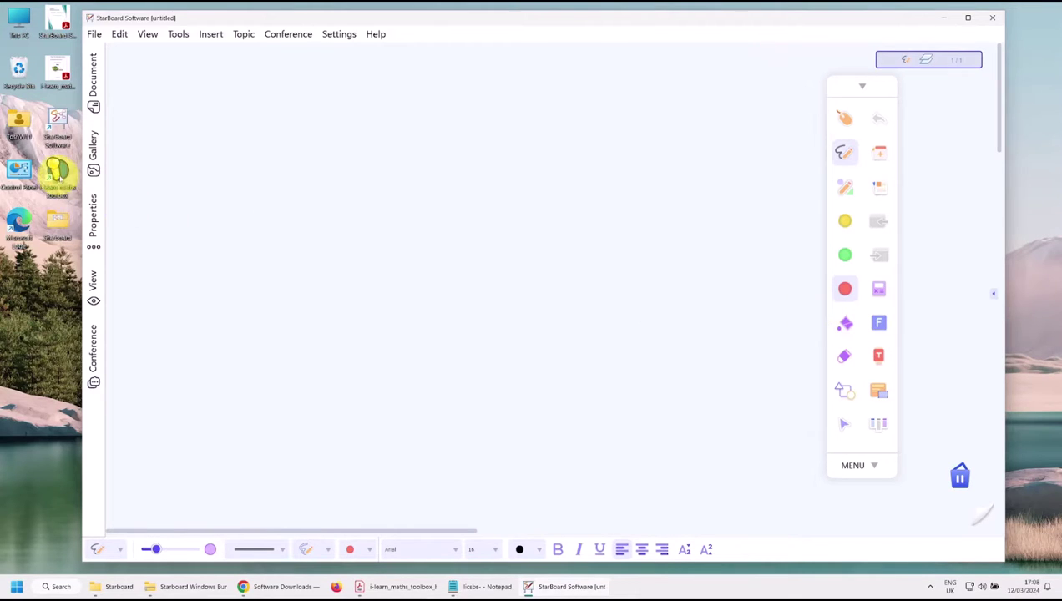
Launch i-learn: maths toolbox and look over its Fractions and Numbers toolboxes
double_click(57, 173)
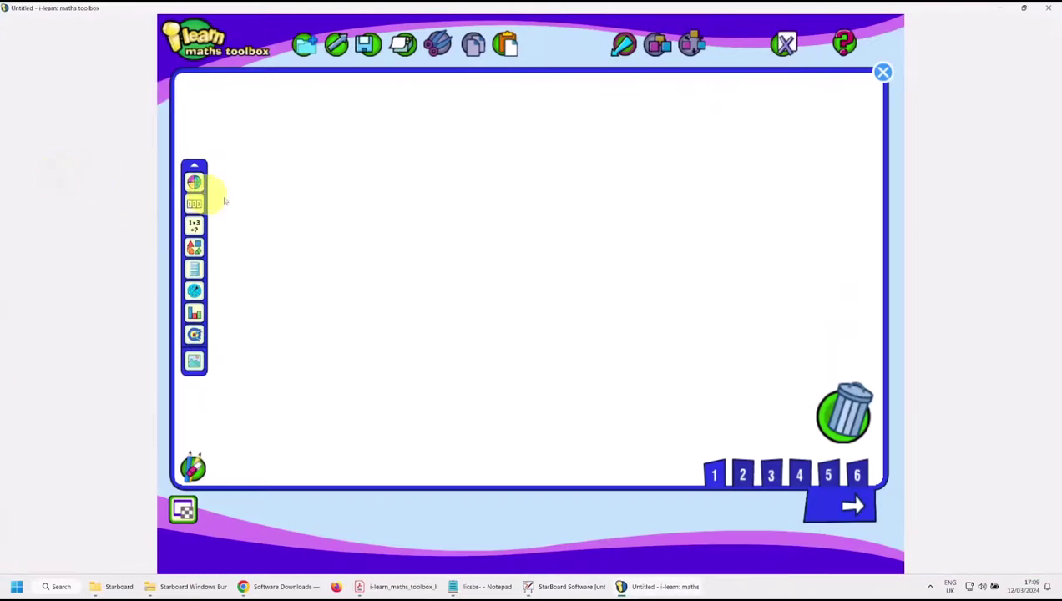
click(193, 182)
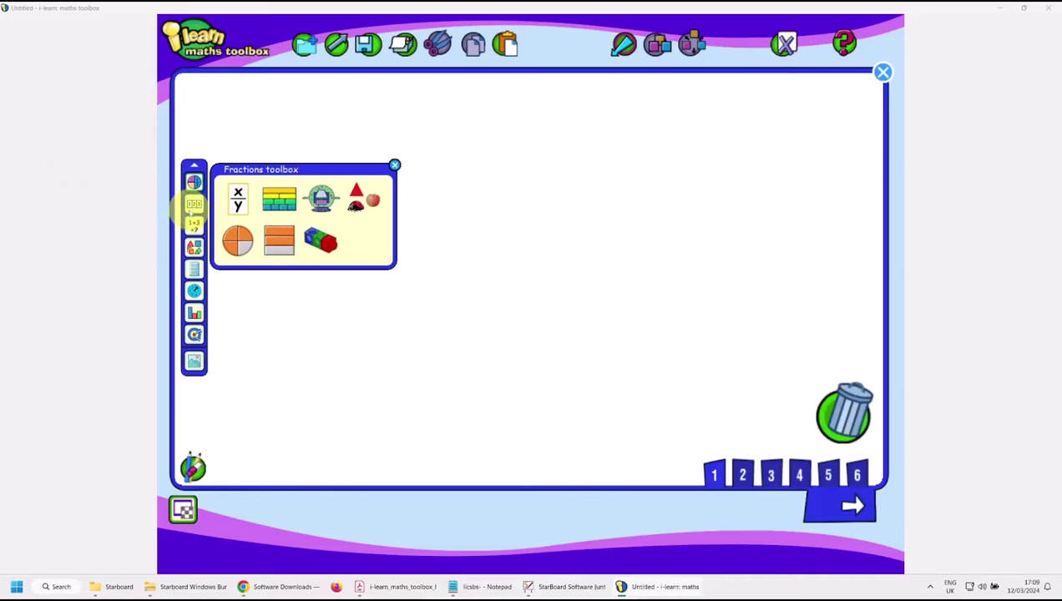
click(194, 224)
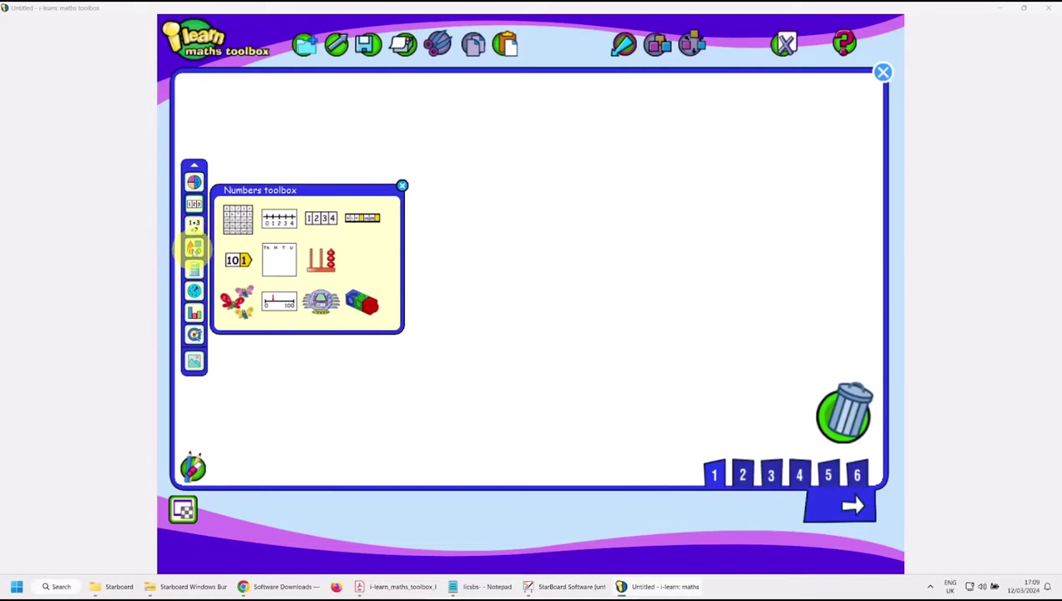
Add an angle on a straight line from the Shape and space toolbox and set it to 55°
click(194, 247)
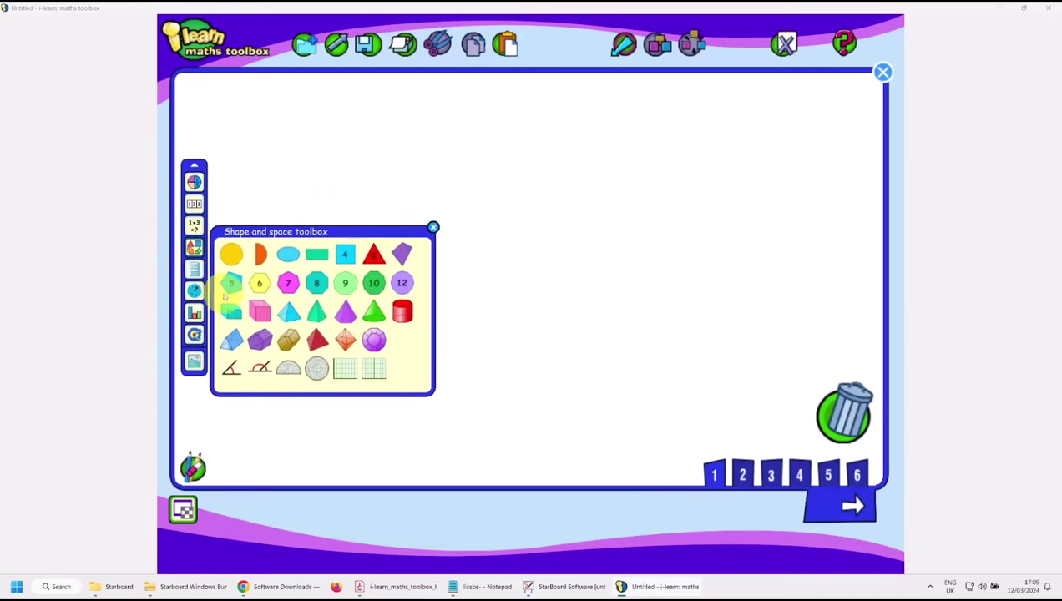
click(259, 369)
click(758, 259)
drag(759, 262, 661, 139)
Look over the Probability and Handling data toolboxes and return to the page with nothing selected
click(193, 291)
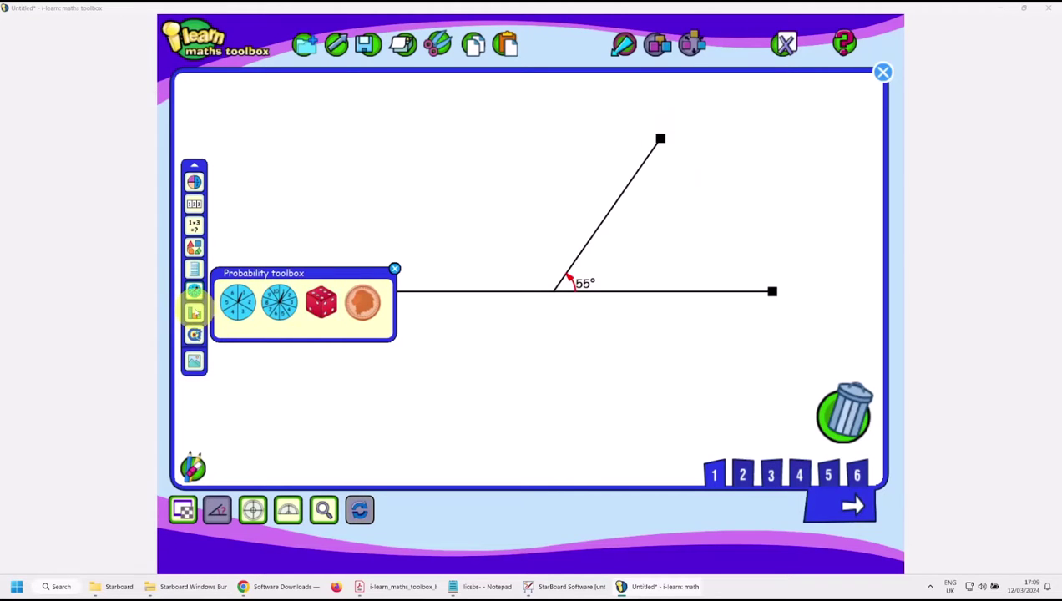
click(194, 314)
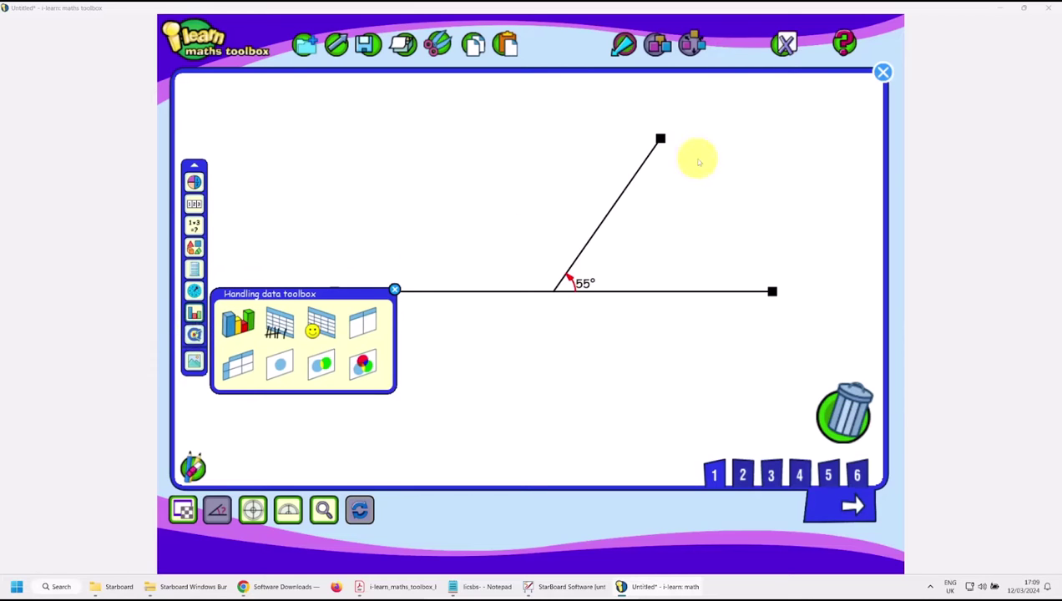
click(834, 98)
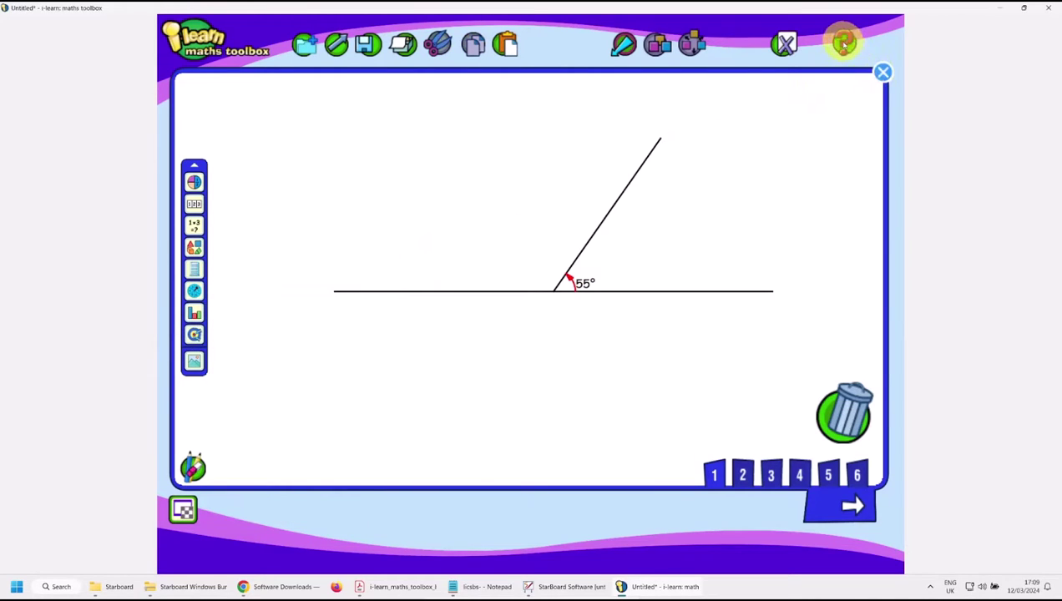
Open the maths toolbox help guide and go to its beginning
click(843, 44)
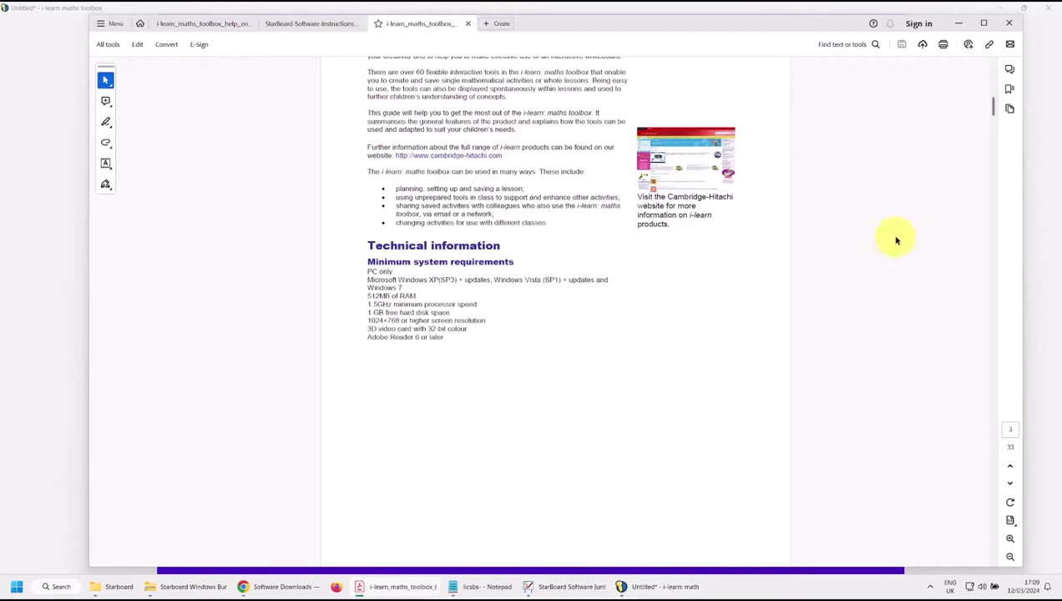
drag(994, 107, 997, 66)
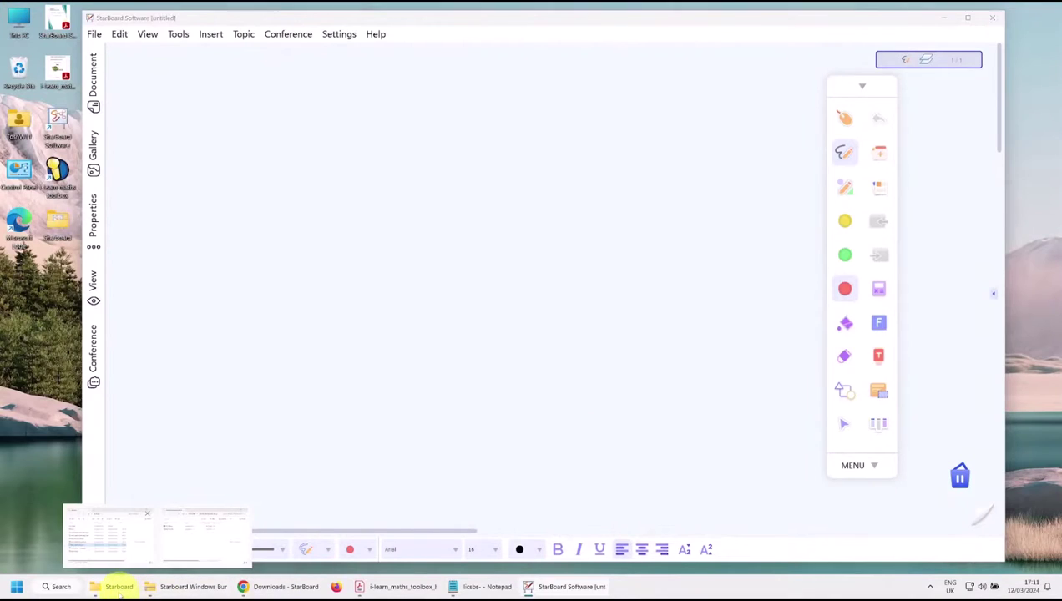
Open the lesson file NS4 U1 parts of body.yar from the Starboard folder and bring it to the front
click(118, 588)
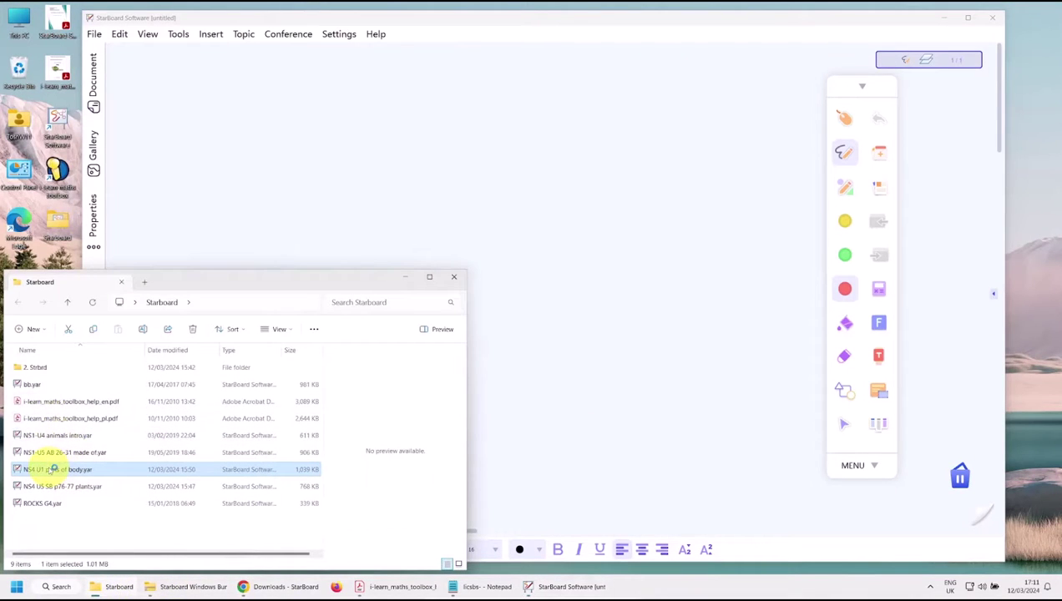
double_click(52, 469)
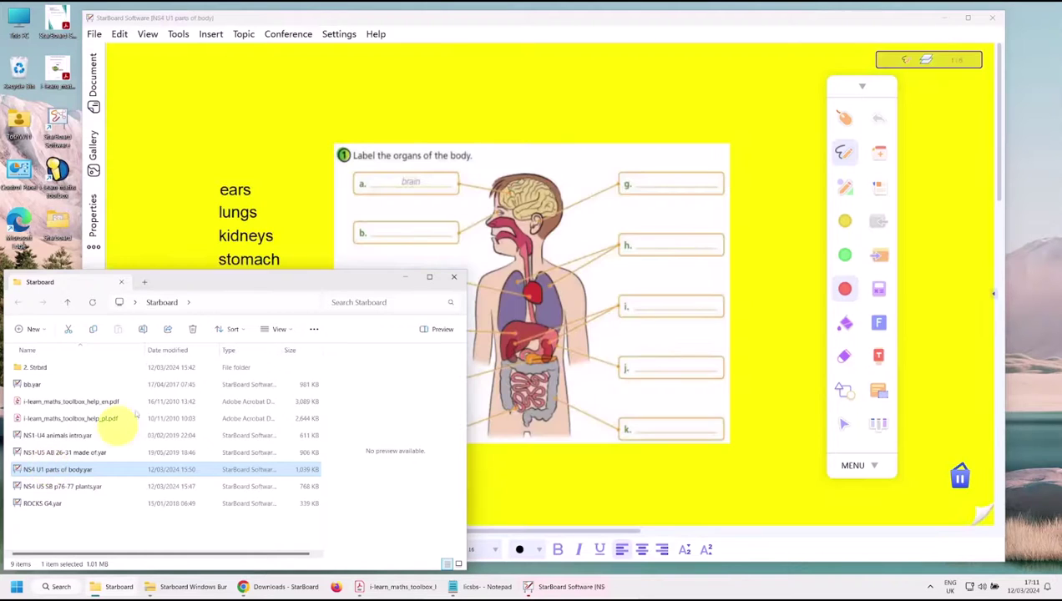
click(319, 107)
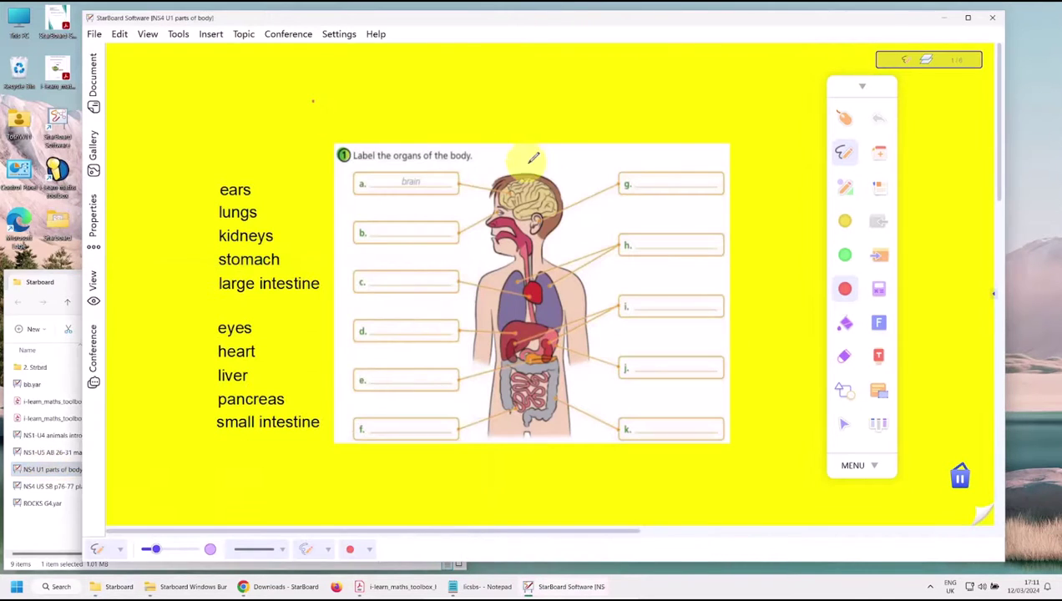
Move the word labels onto the body diagram: ears to box g, kidneys to box b and lungs to box c
click(843, 425)
drag(235, 192, 659, 181)
drag(242, 236, 404, 226)
drag(237, 212, 407, 277)
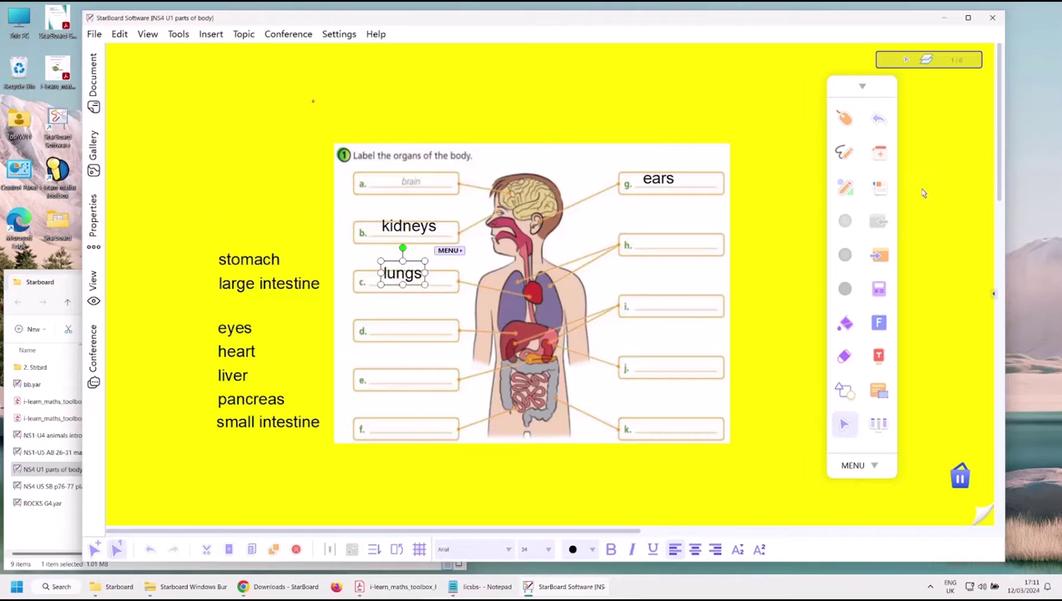
Advance to page 3 of the lesson and look through the available tools, including the Subject Toolbox
click(879, 256)
click(880, 256)
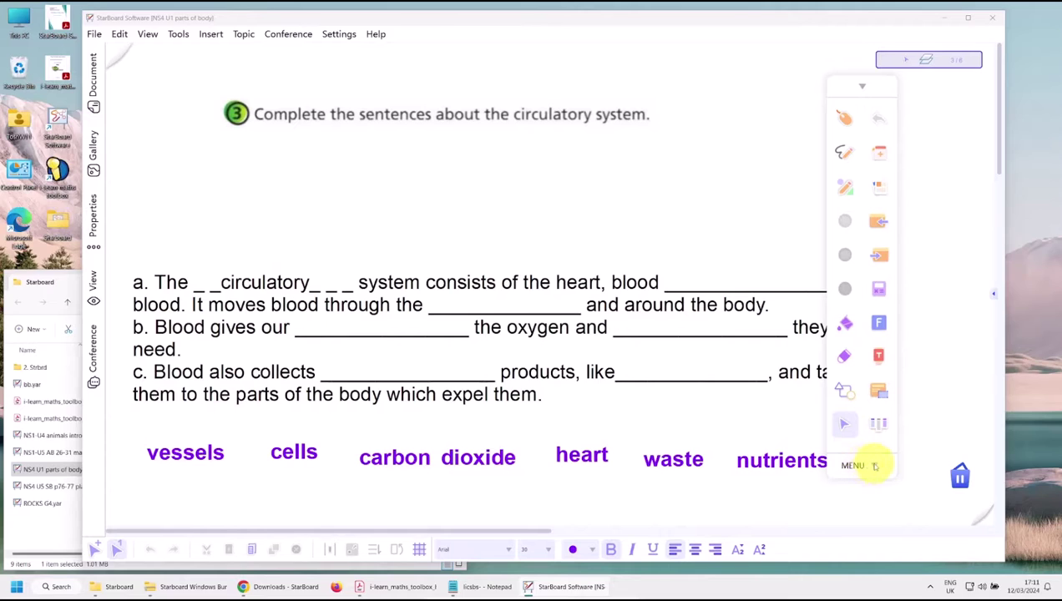
click(874, 466)
mouse_move(811, 395)
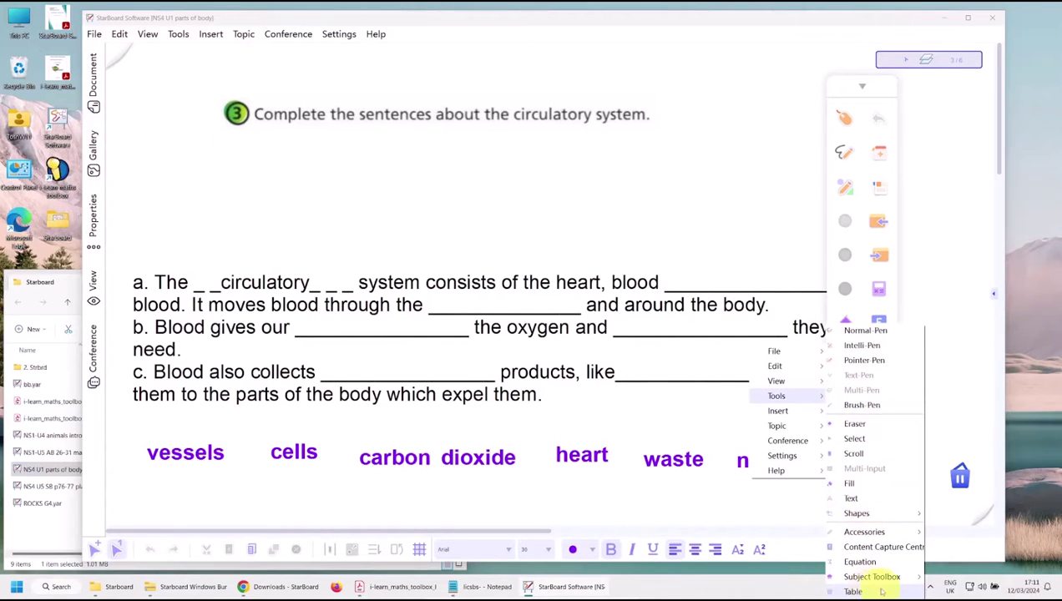
mouse_move(876, 576)
mouse_move(952, 577)
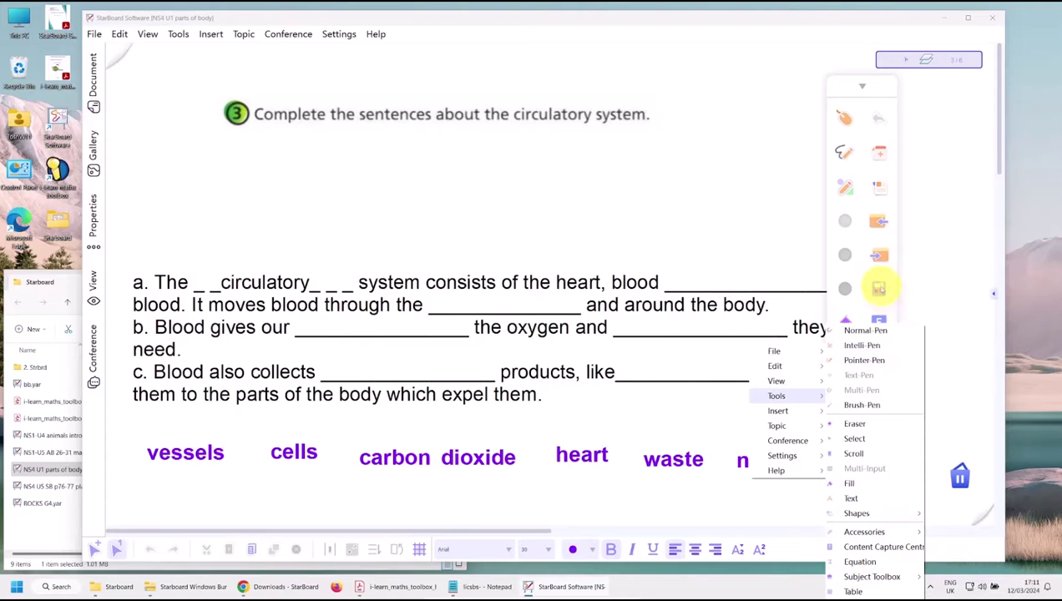
click(919, 278)
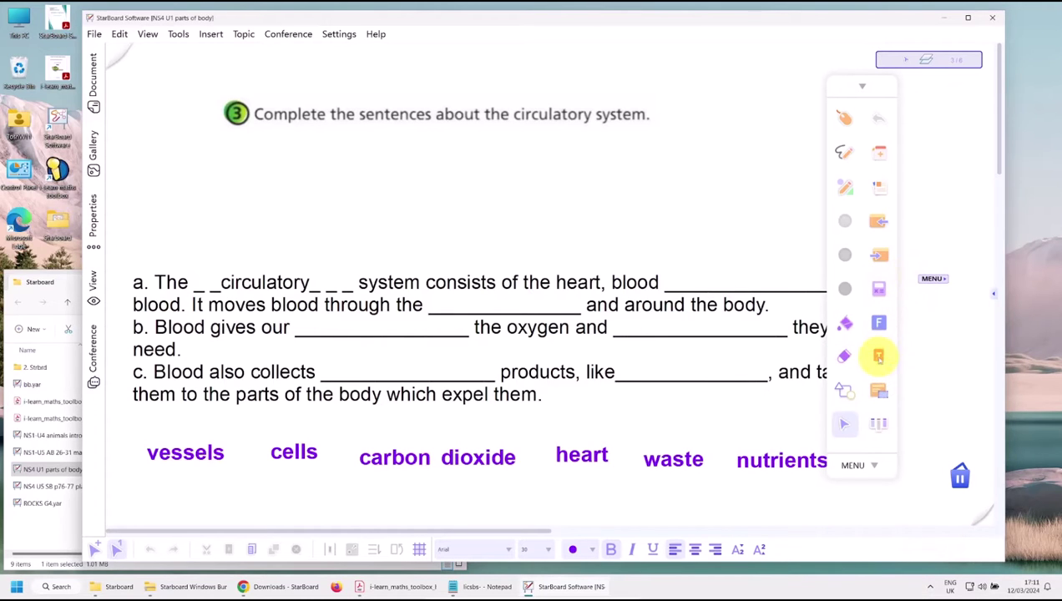
Open the Anagrams activity, choose the Colours category and start a round
click(878, 356)
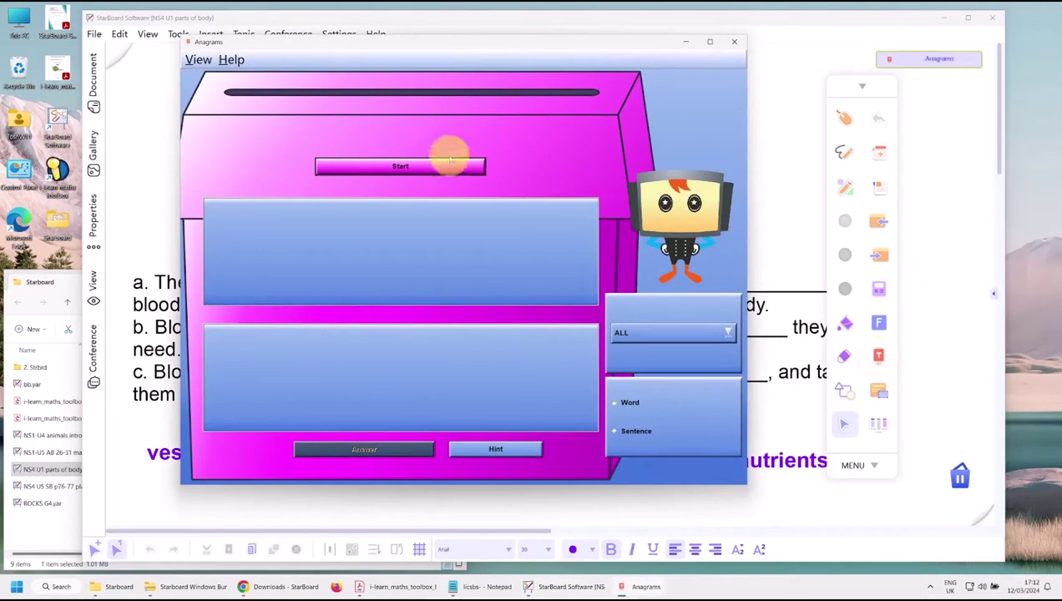
click(670, 333)
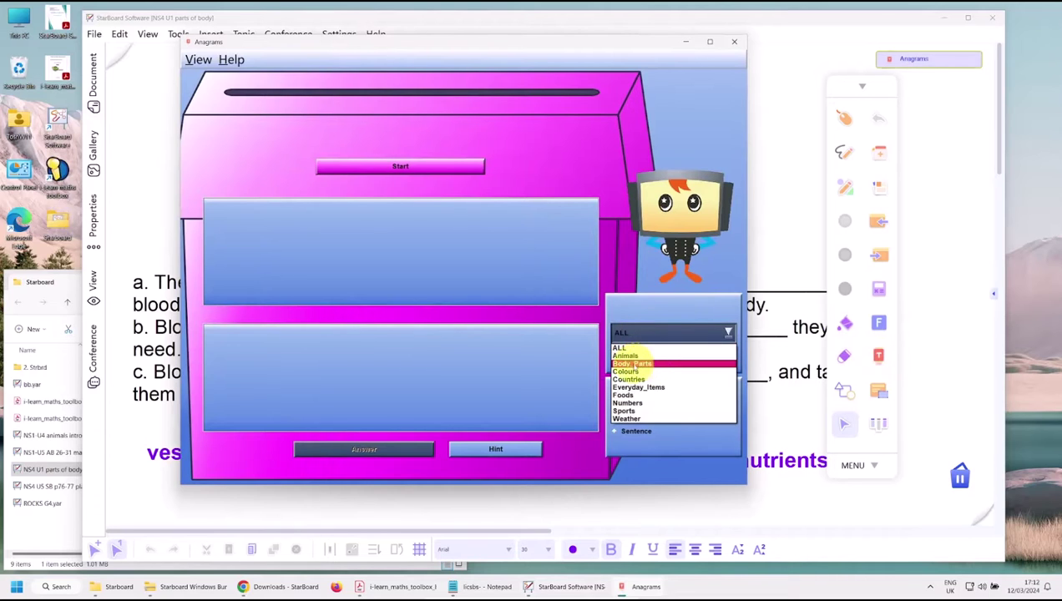
click(628, 372)
click(415, 166)
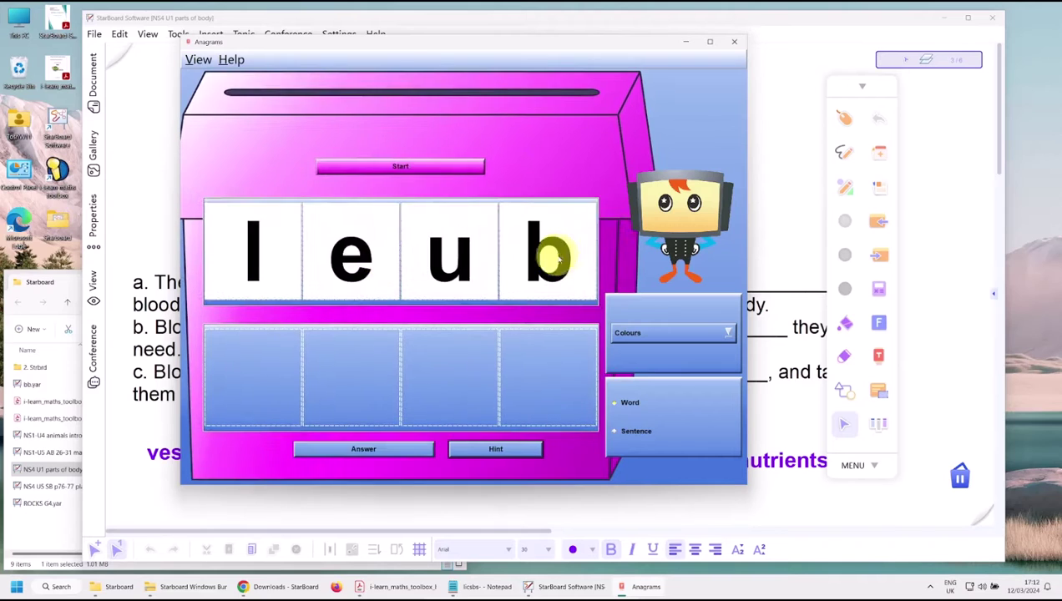
Arrange the anagram letters to spell blue, check the answer and close the Anagrams activity
drag(550, 253, 253, 373)
drag(261, 243, 351, 376)
drag(348, 260, 544, 380)
drag(456, 261, 455, 380)
click(396, 451)
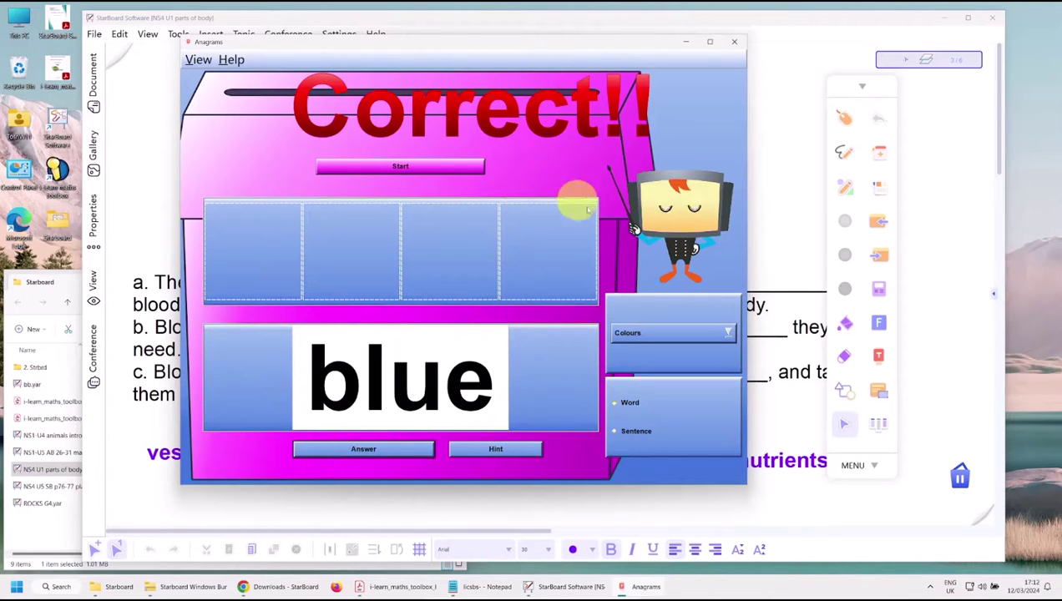
click(734, 42)
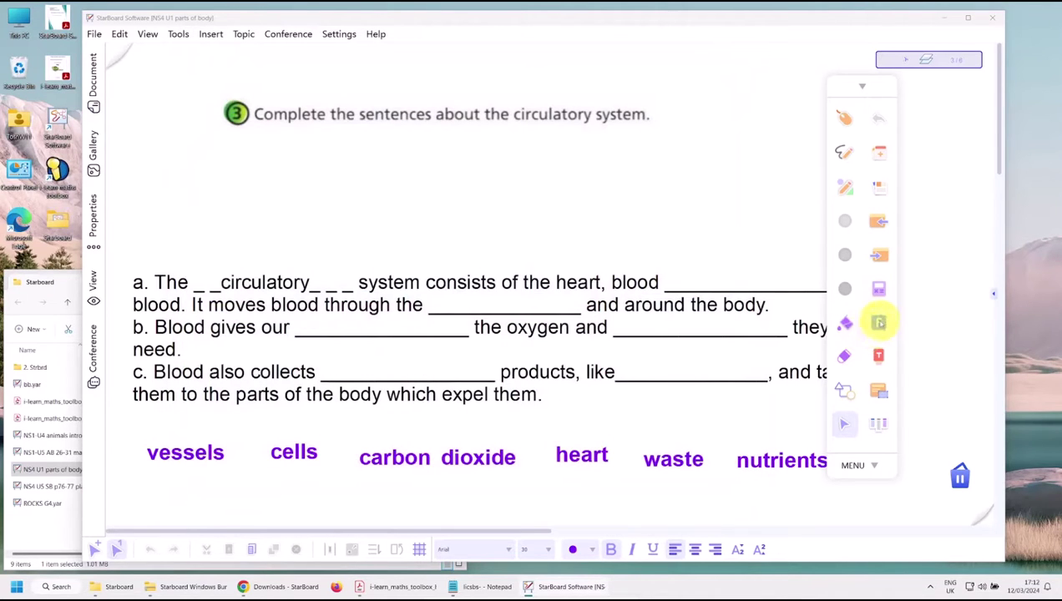
Open the Word bank, view its Sentence section, return to the Word section and close the Word bank
click(880, 322)
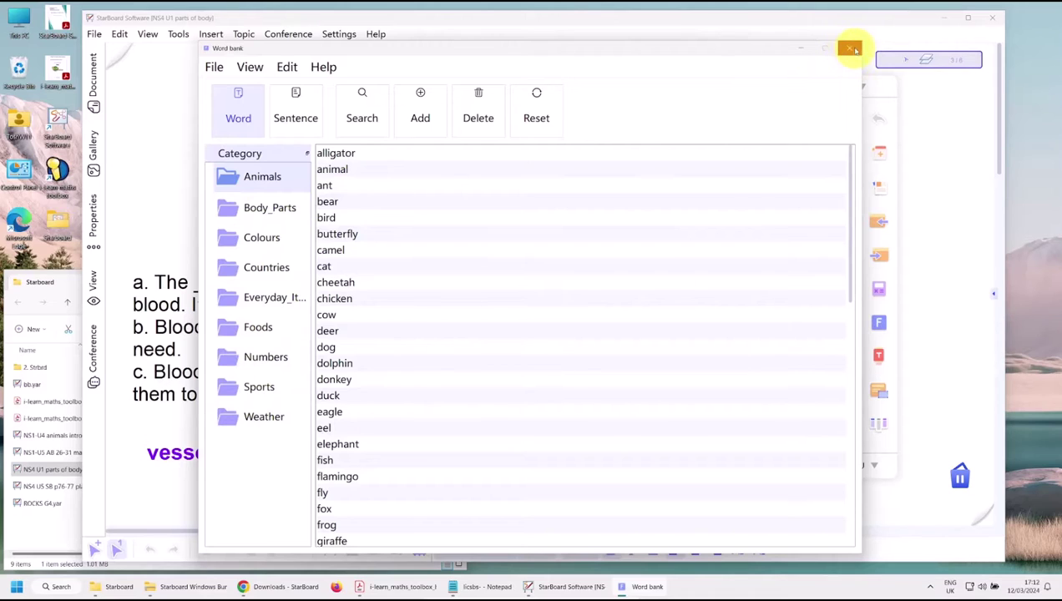
click(293, 112)
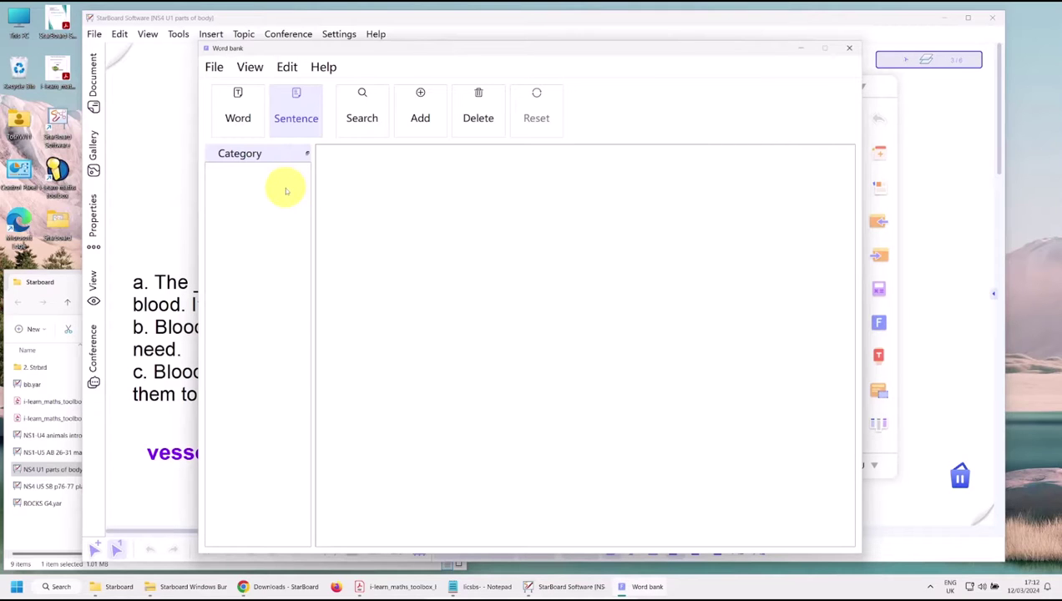
click(238, 117)
click(848, 48)
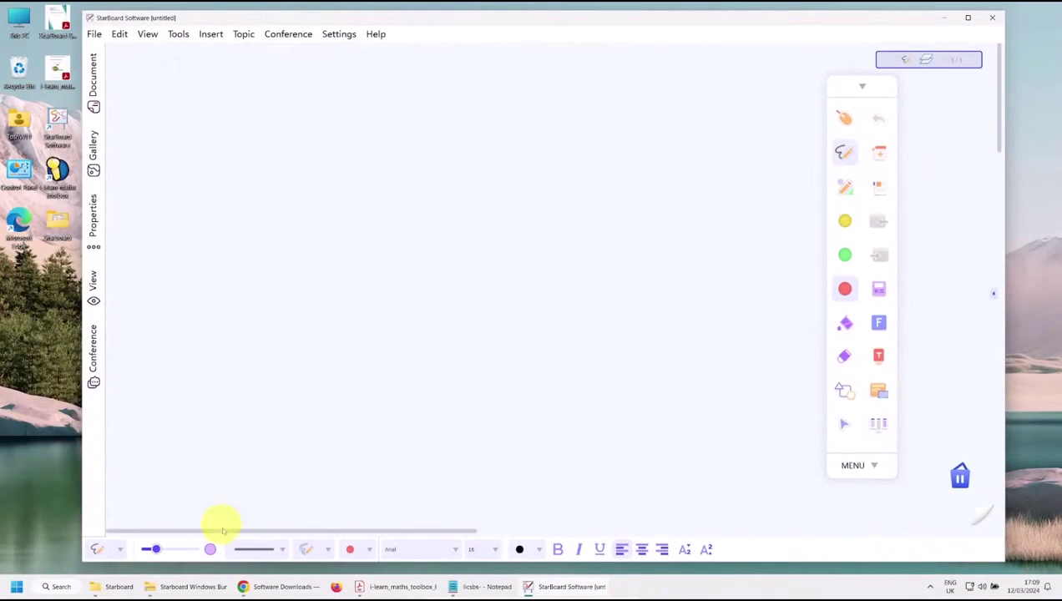
Switch to Chrome, review the trial terms for the licensed versions on the StarBoard downloads page, and view the Starboard Windows Bundle page
click(277, 585)
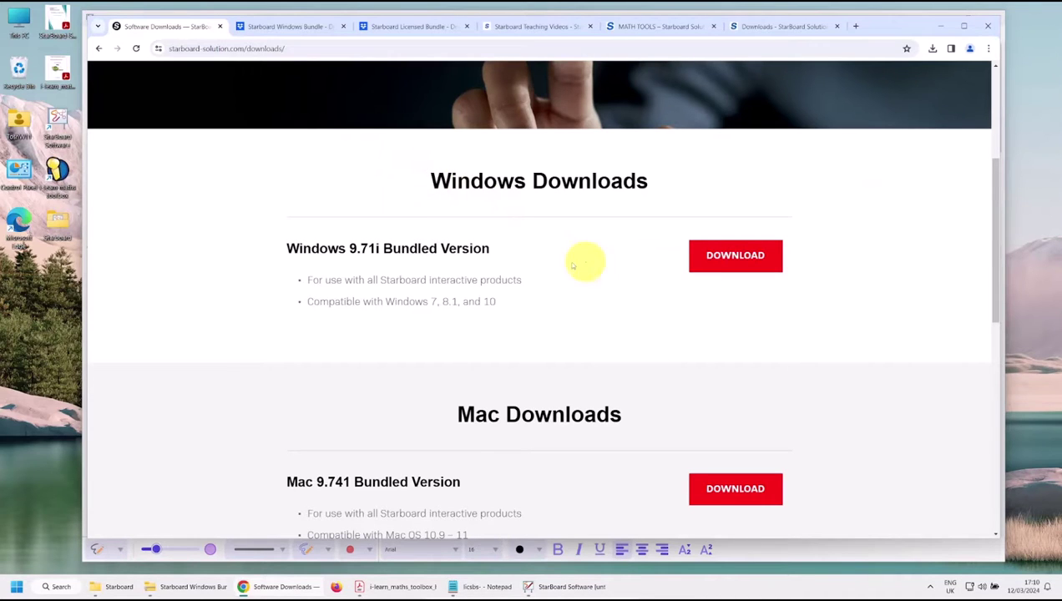
scroll(619, 283, down, 5)
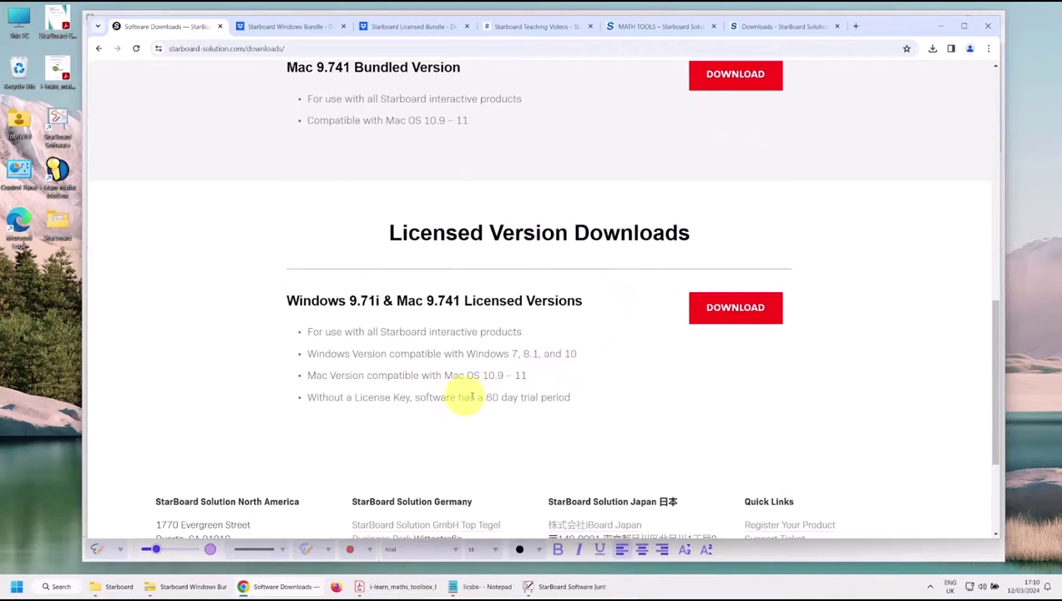
drag(457, 397, 538, 399)
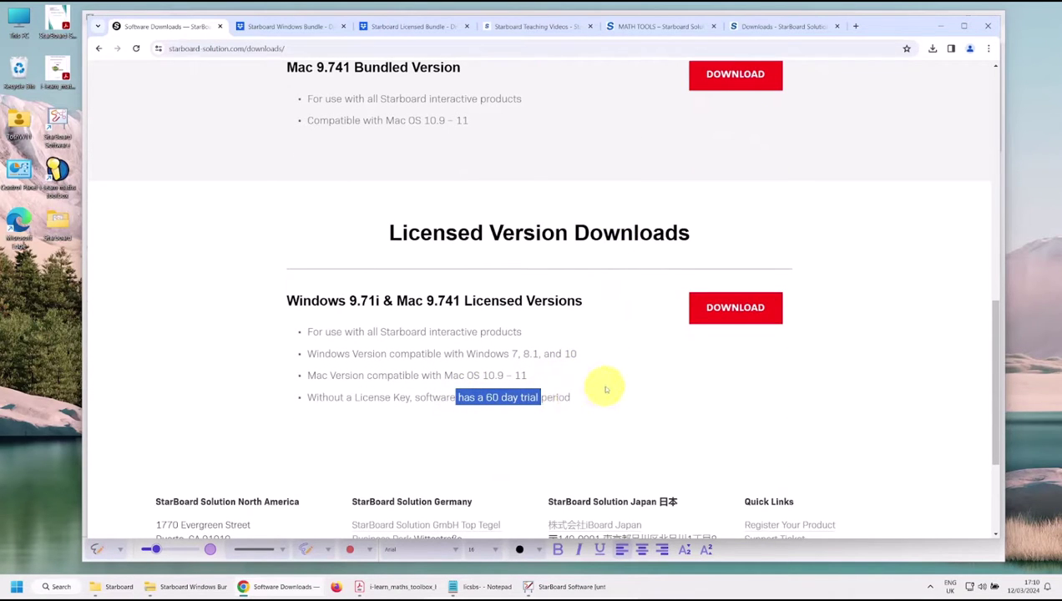
scroll(612, 386, up, 6)
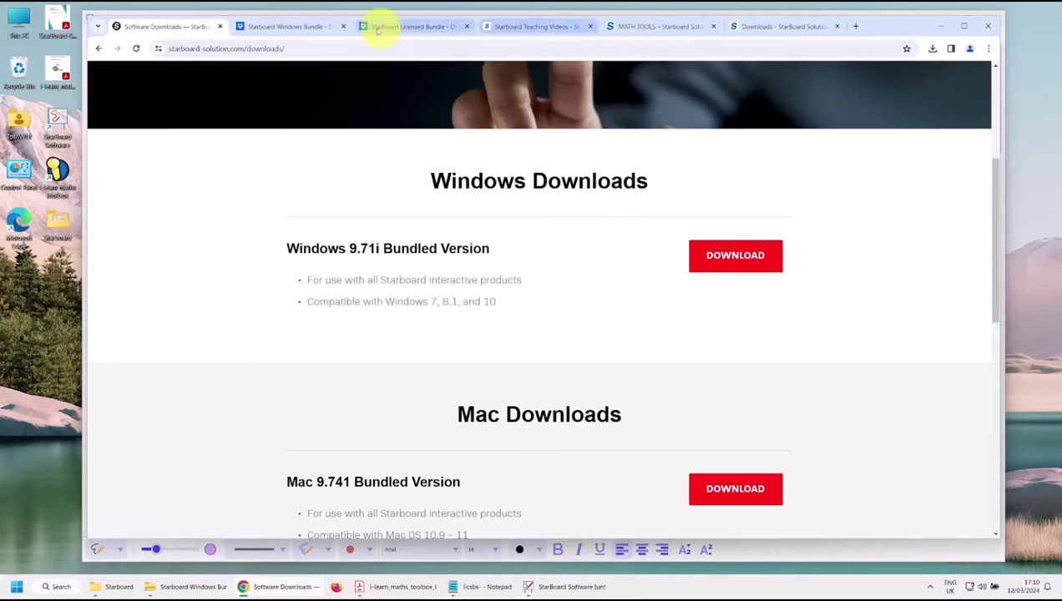
click(299, 27)
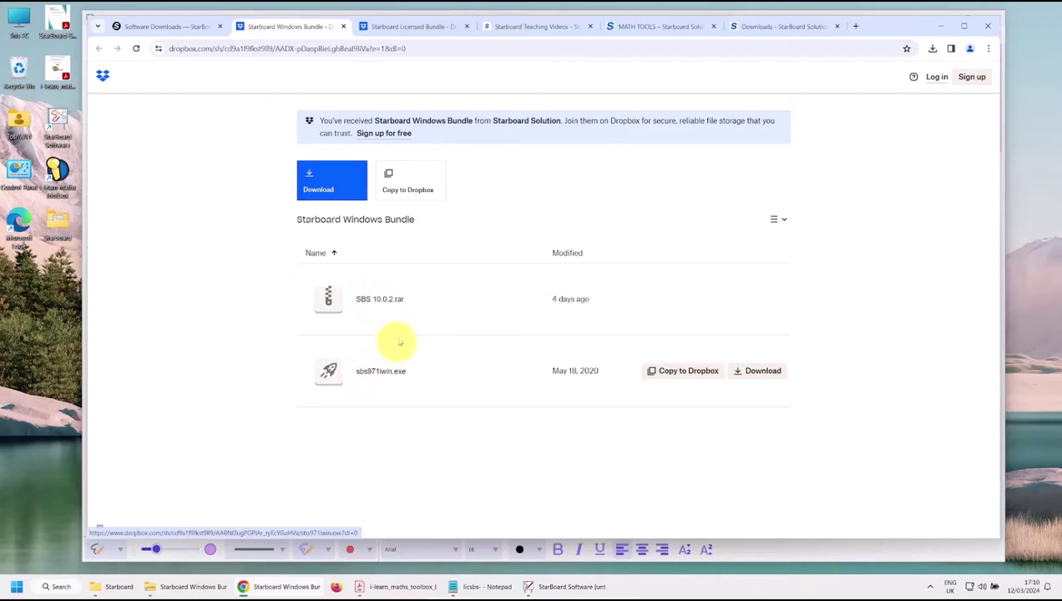
Look through the StarBoard Teaching Videos and Math Tools pages, ending on the StarBoard Solution Downloads page
click(534, 26)
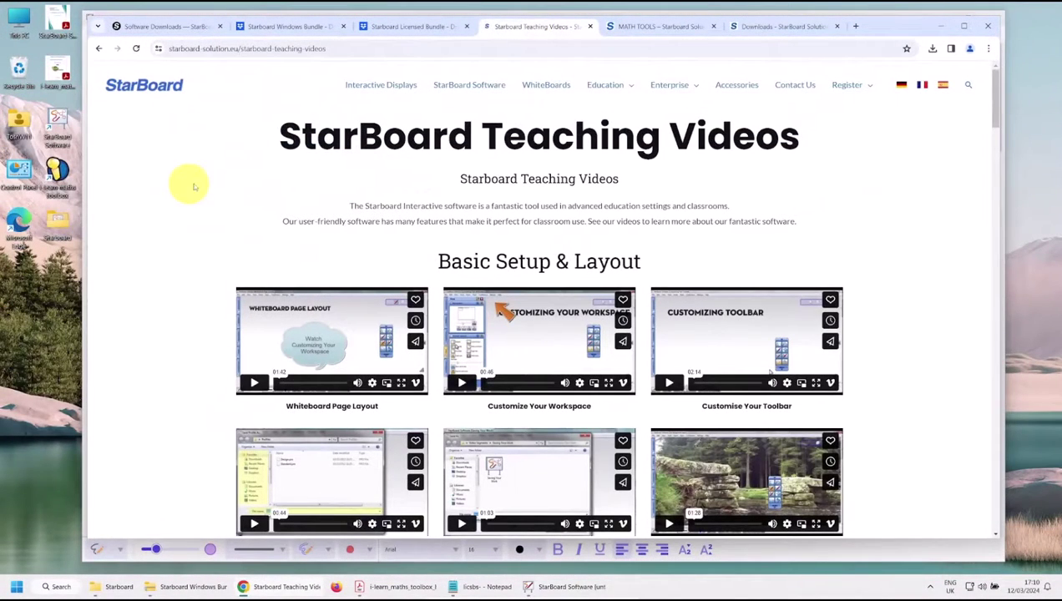
scroll(671, 219, down, 4)
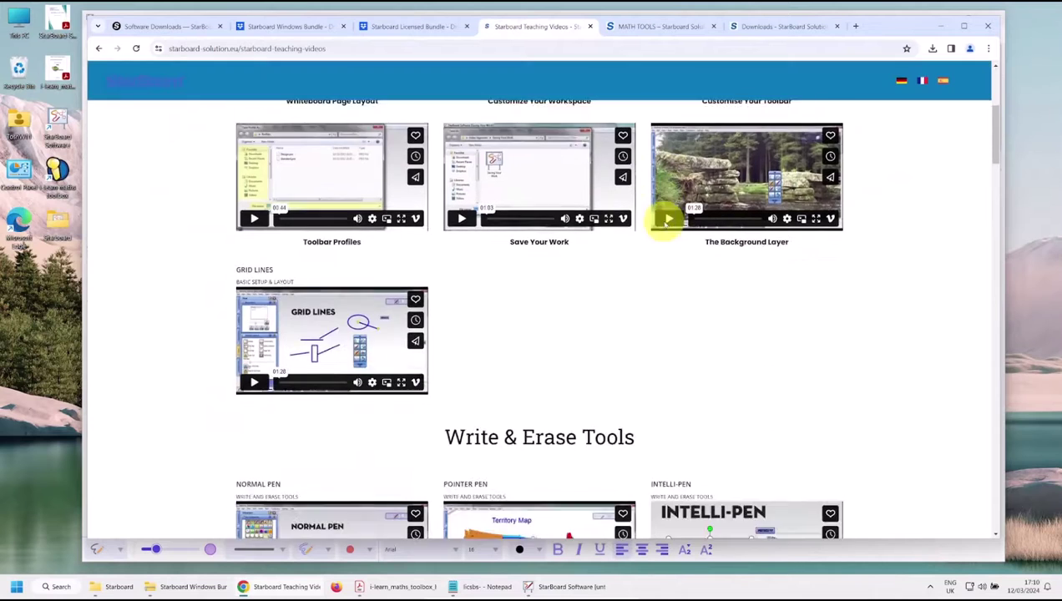
scroll(668, 218, down, 6)
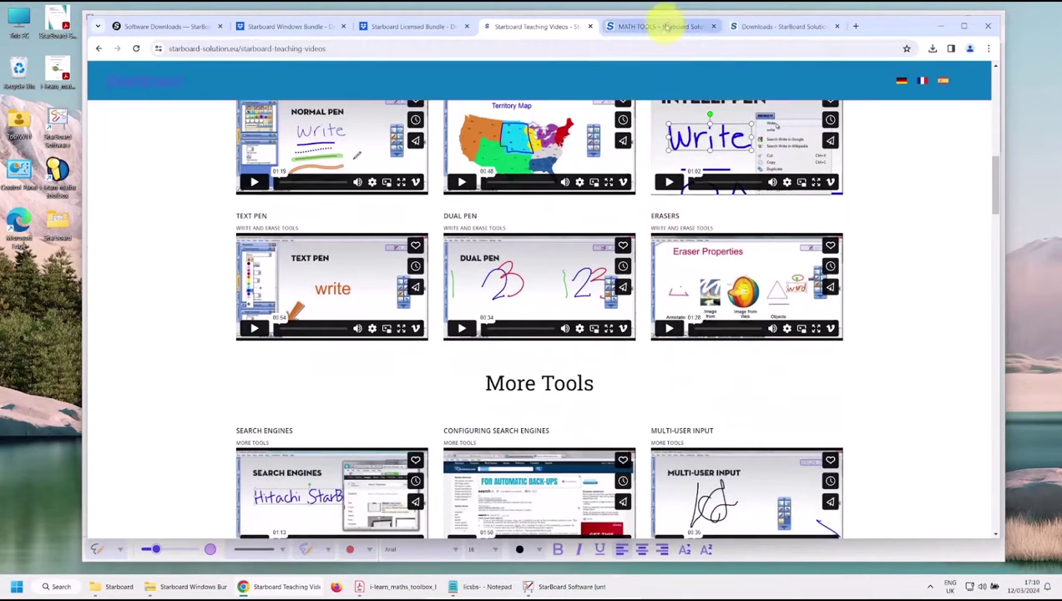
click(665, 26)
scroll(756, 253, down, 3)
scroll(755, 259, down, 2)
scroll(782, 256, up, 4)
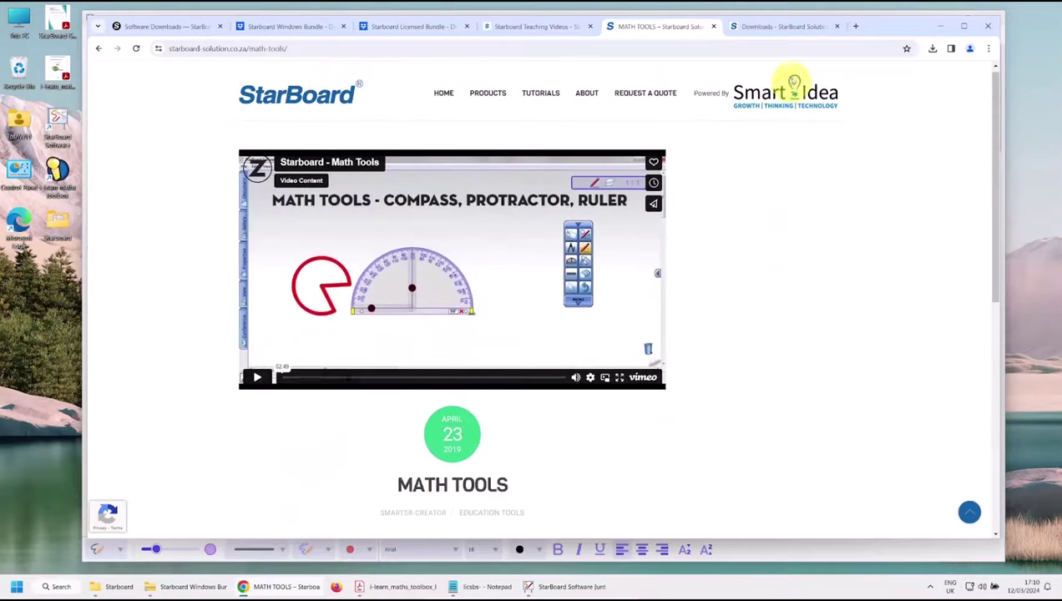
click(782, 26)
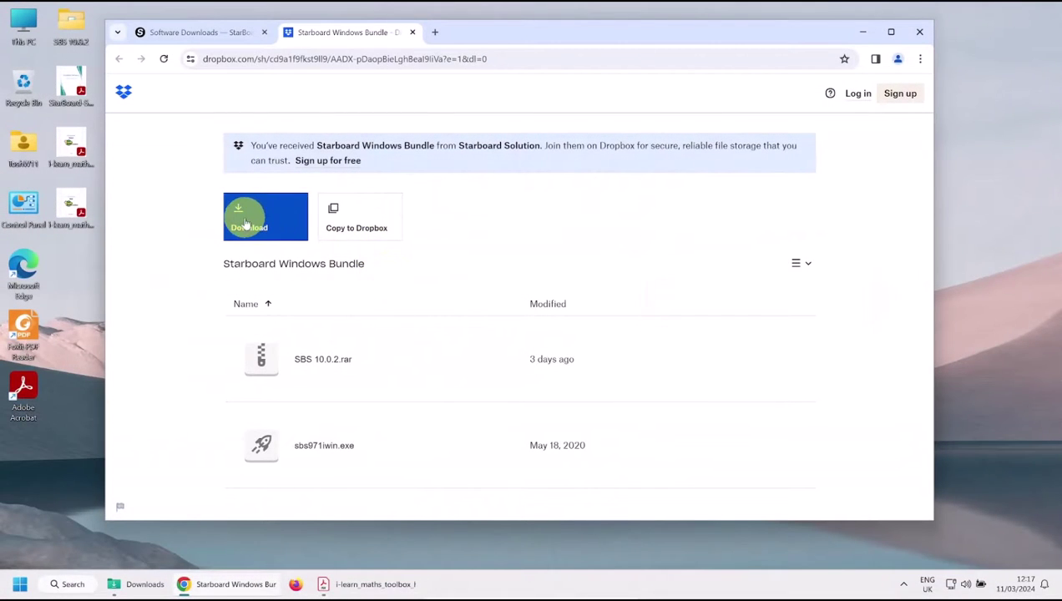
Download the whole Starboard Windows Bundle folder from Dropbox without logging in, and check the browser's download progress
click(246, 220)
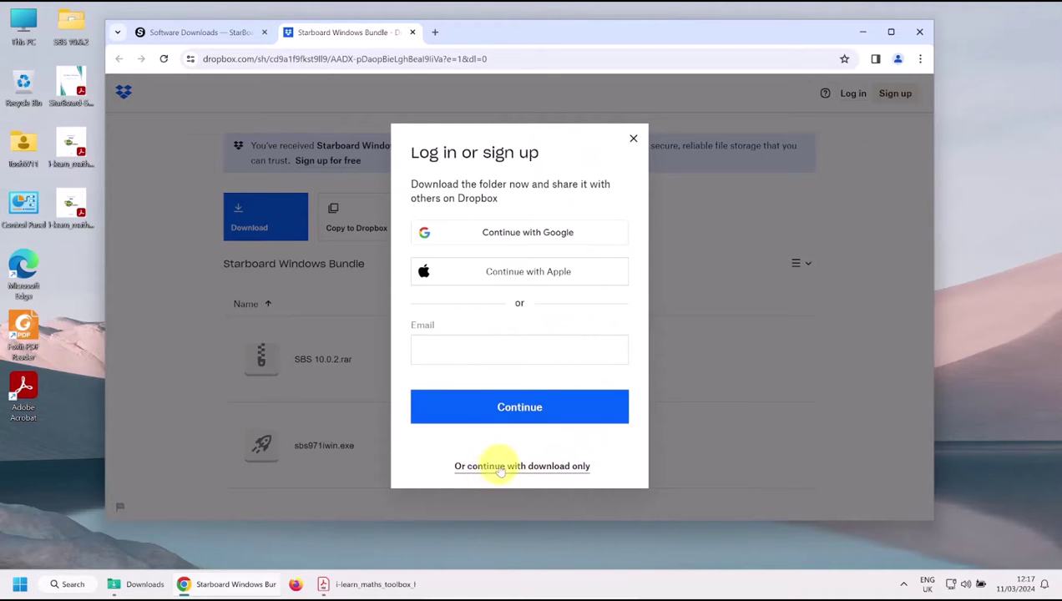
click(552, 472)
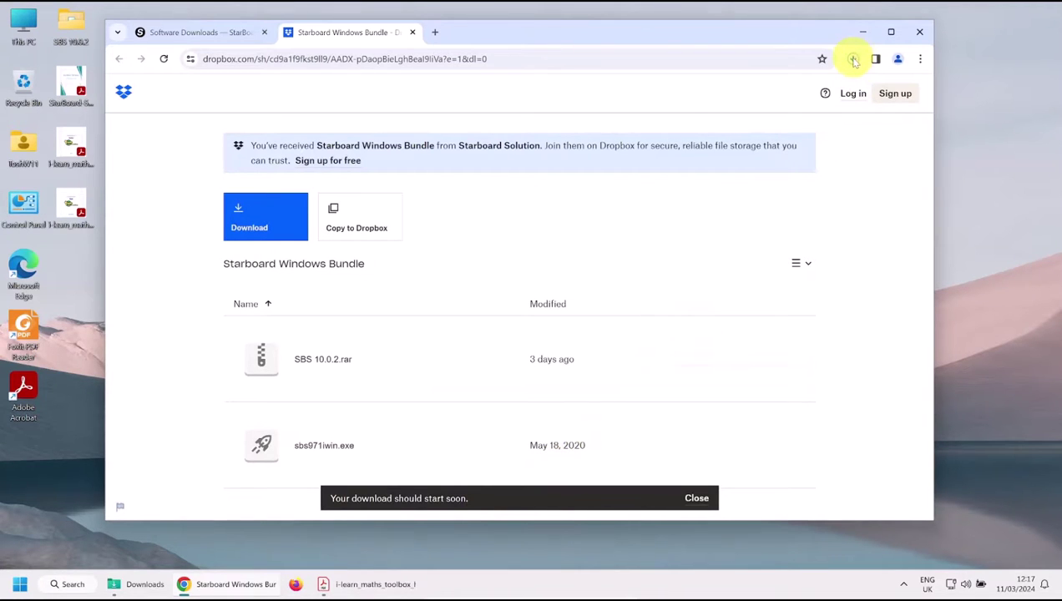
click(853, 59)
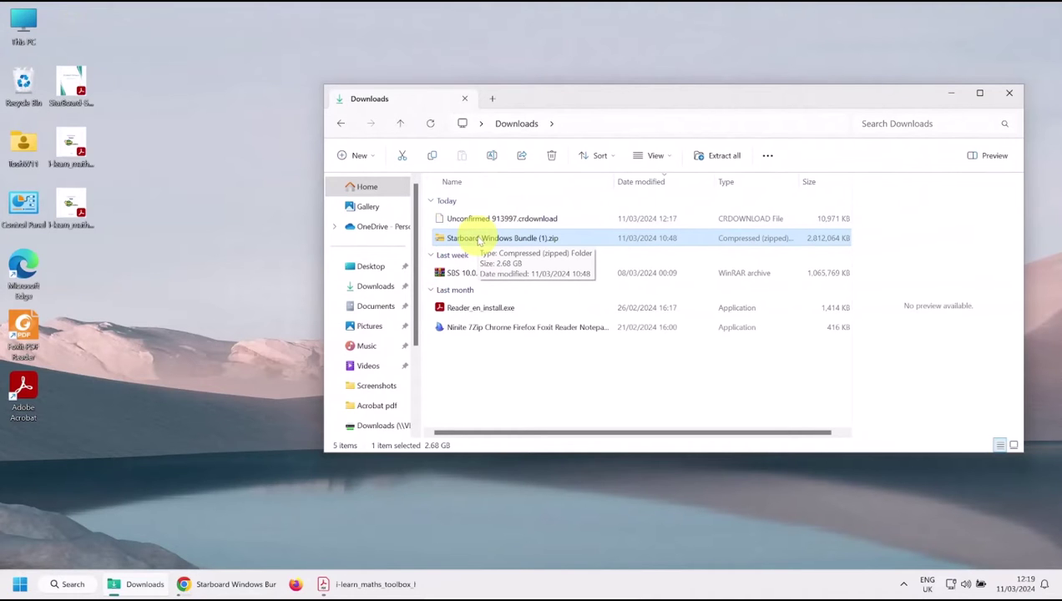
Copy SBS 10.0.2.rar from Starboard Windows Bundle (1).zip to an empty area of the desktop and view its contents in WinRAR
right_click(474, 239)
click(515, 181)
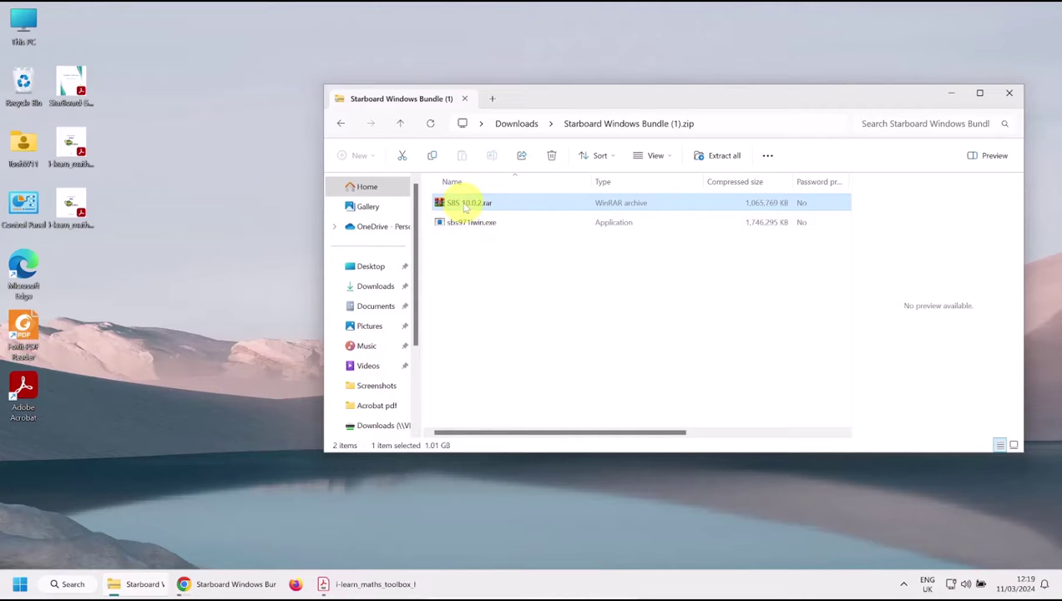
drag(465, 207, 260, 180)
click(1008, 93)
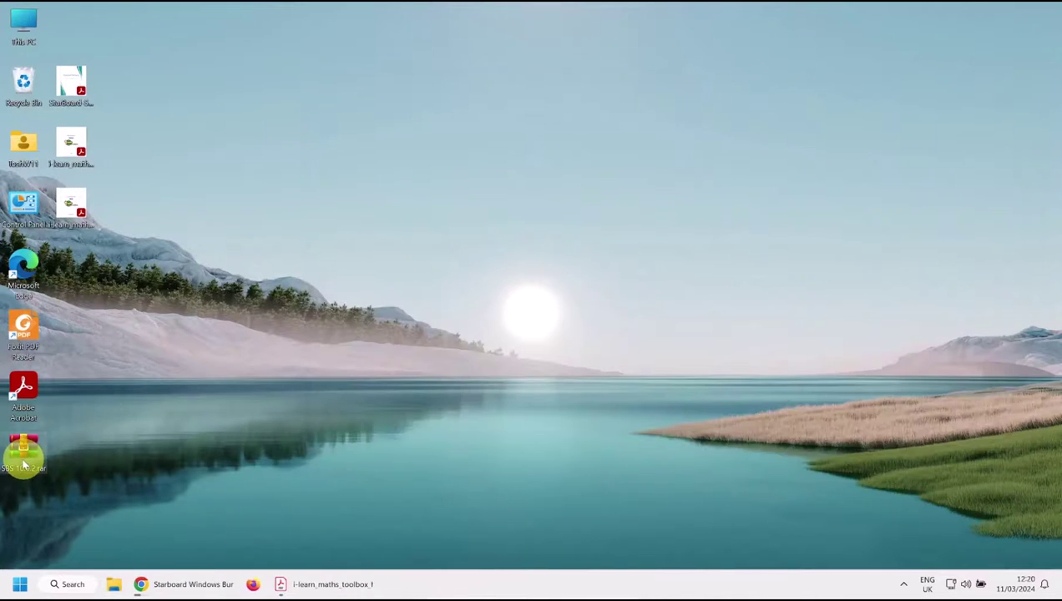
drag(23, 450, 166, 144)
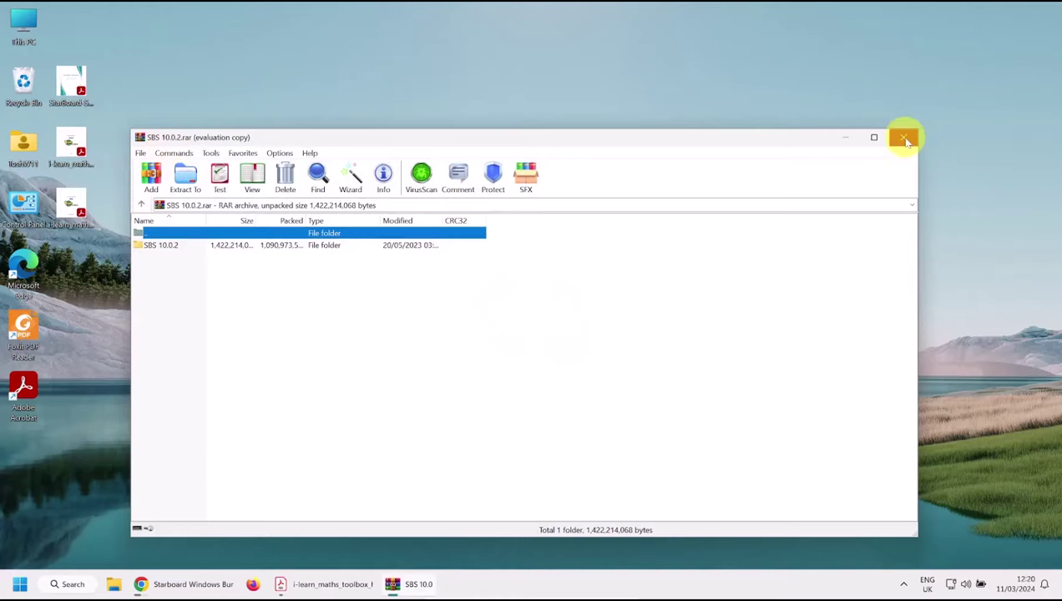
click(903, 138)
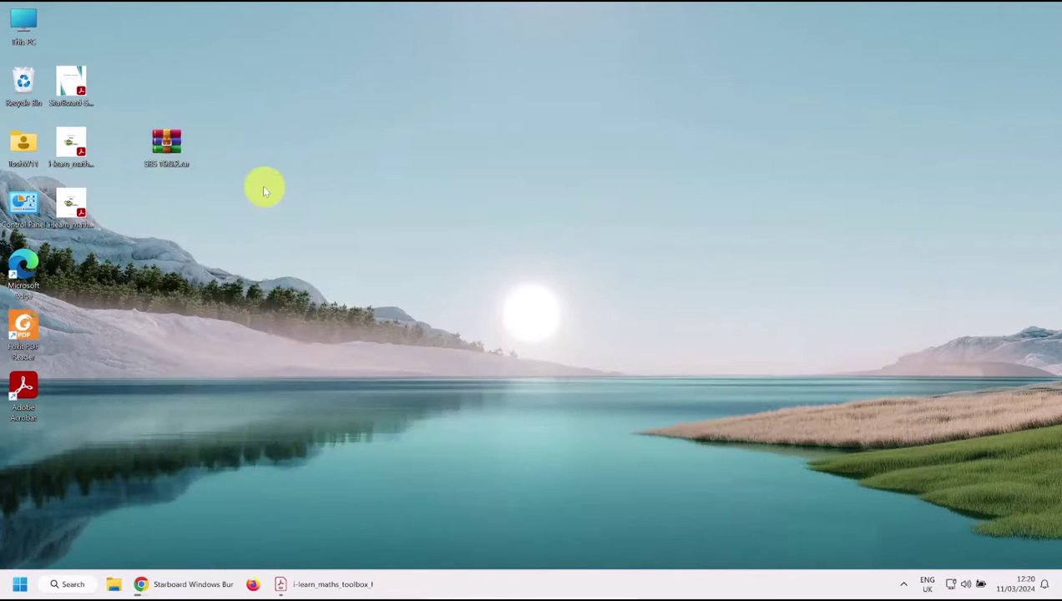
Try to copy the SBS 10.0.2 folder from the RAR archive to the desktop through Windows Explorer, and cancel the copy
right_click(174, 147)
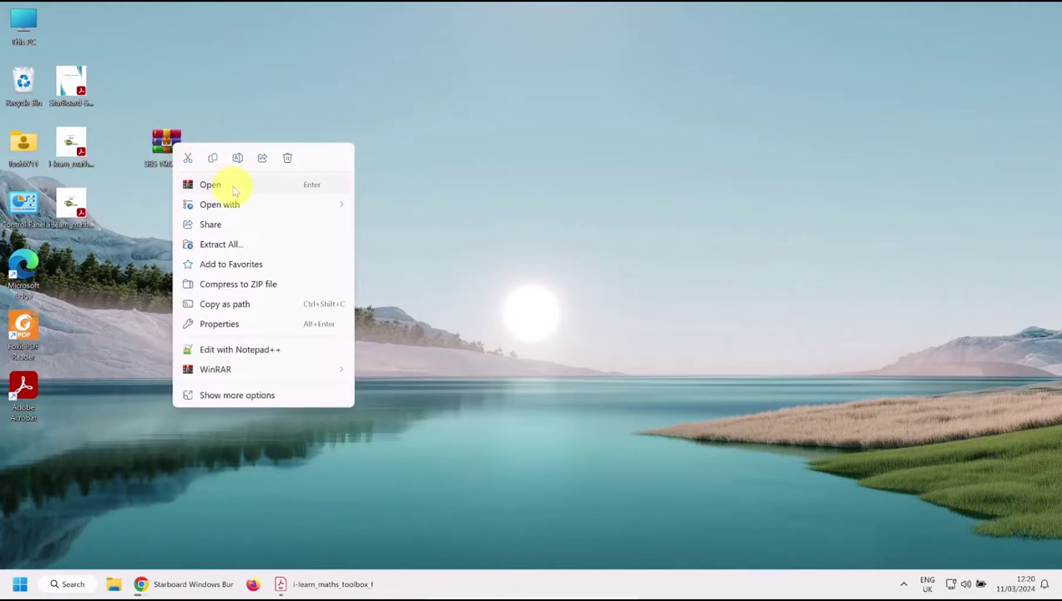
mouse_move(342, 206)
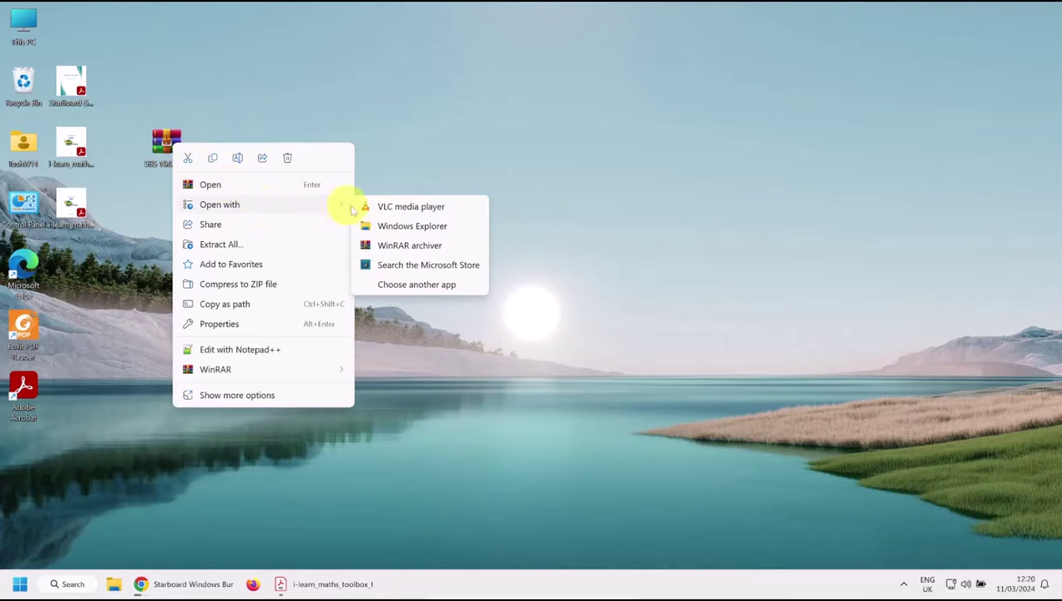
click(421, 230)
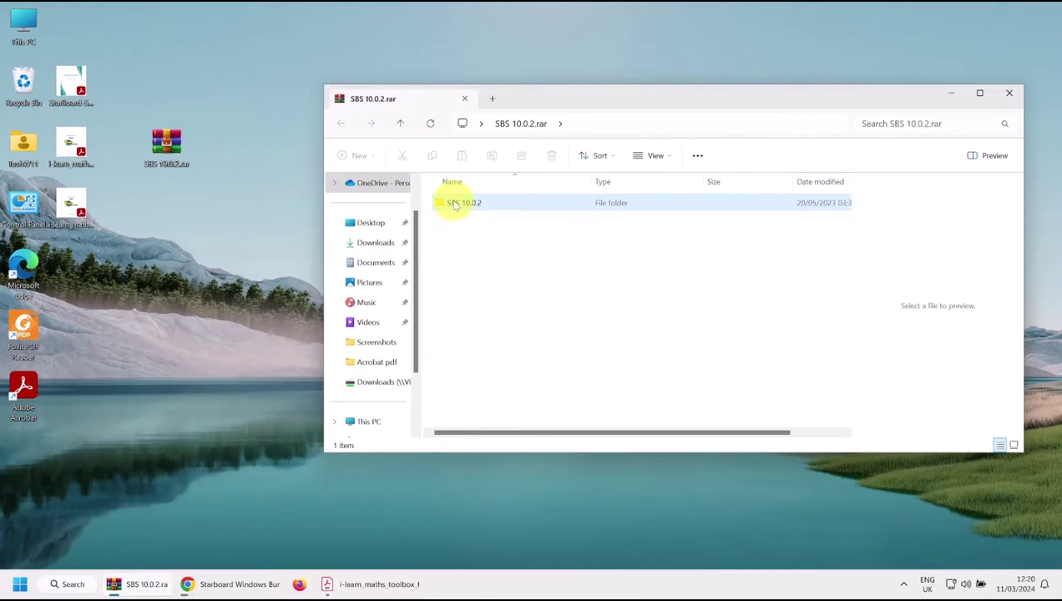
drag(455, 205, 232, 259)
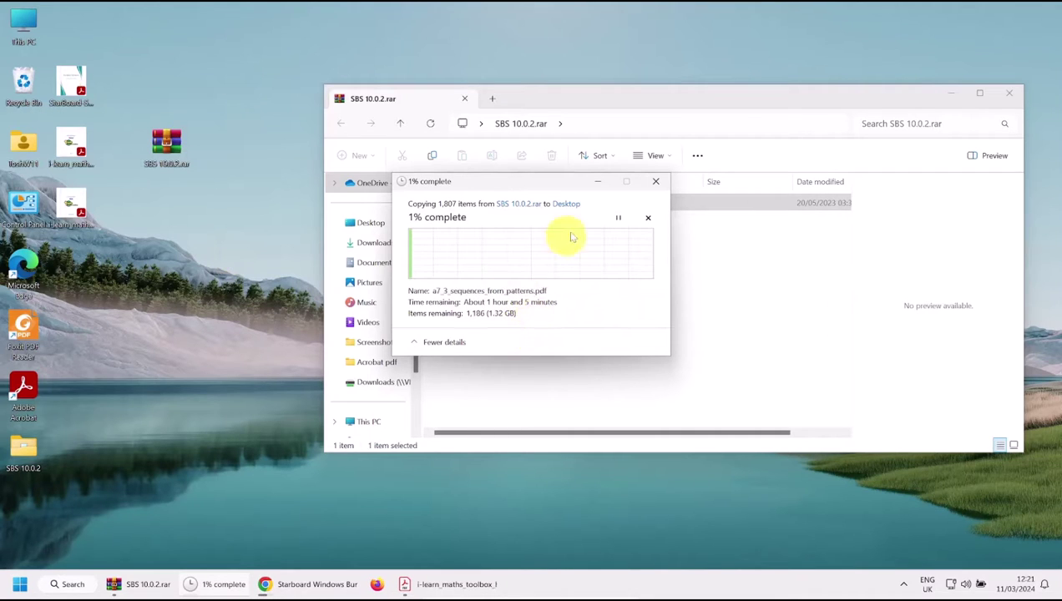
click(655, 181)
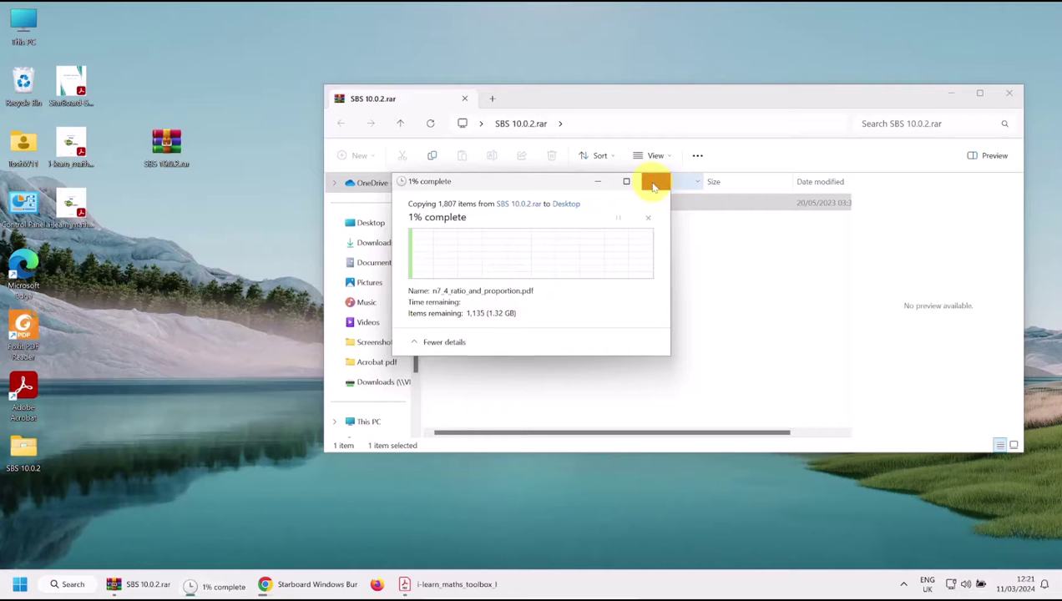
click(1010, 93)
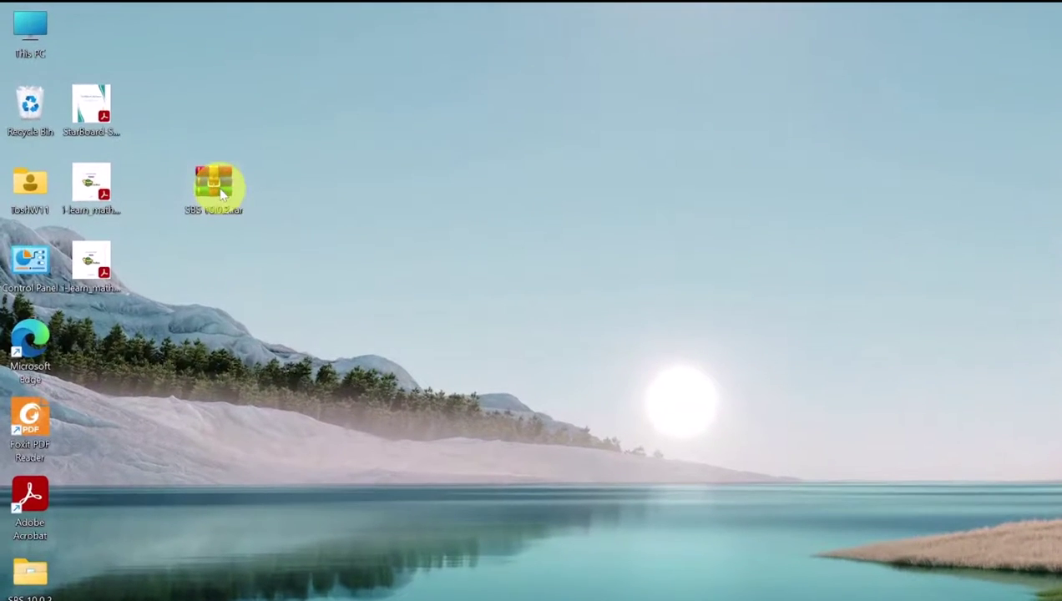
Extract SBS 10.0.2.rar directly onto the desktop with 7-Zip, replacing all existing files
right_click(222, 193)
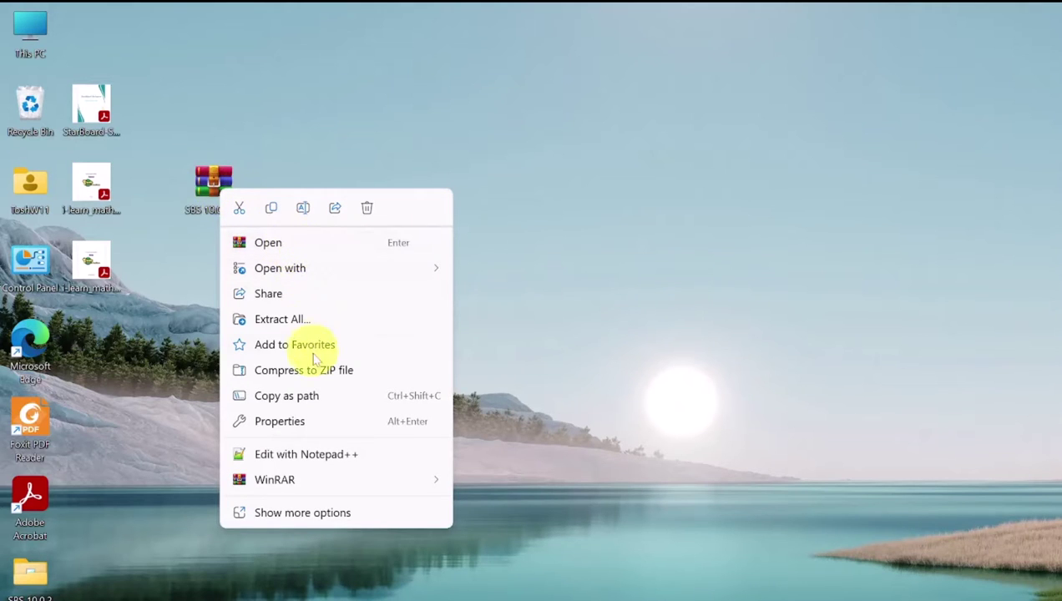
mouse_move(329, 487)
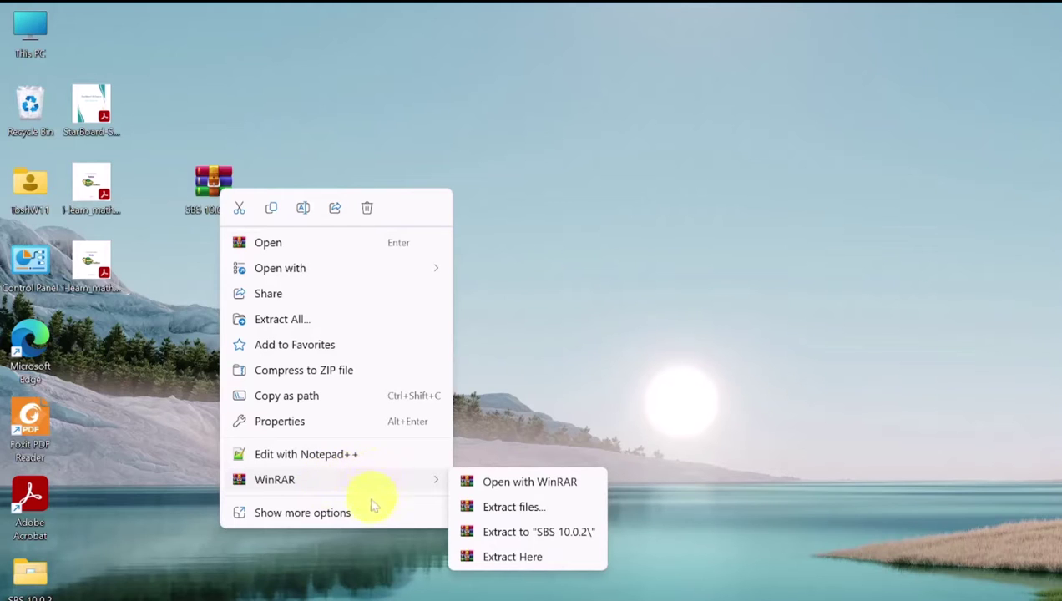
click(348, 512)
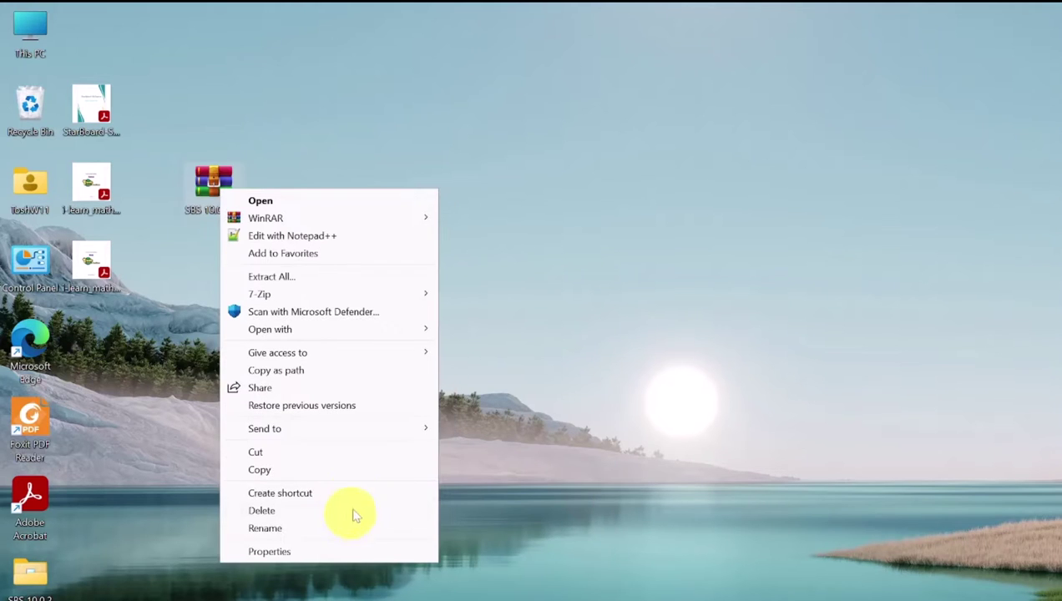
mouse_move(344, 292)
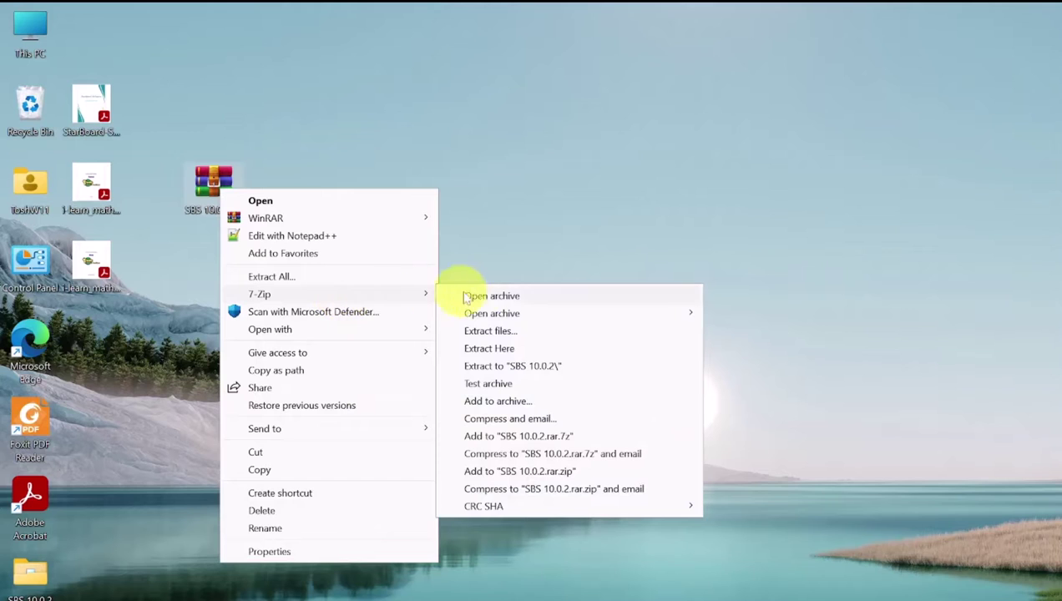
click(506, 354)
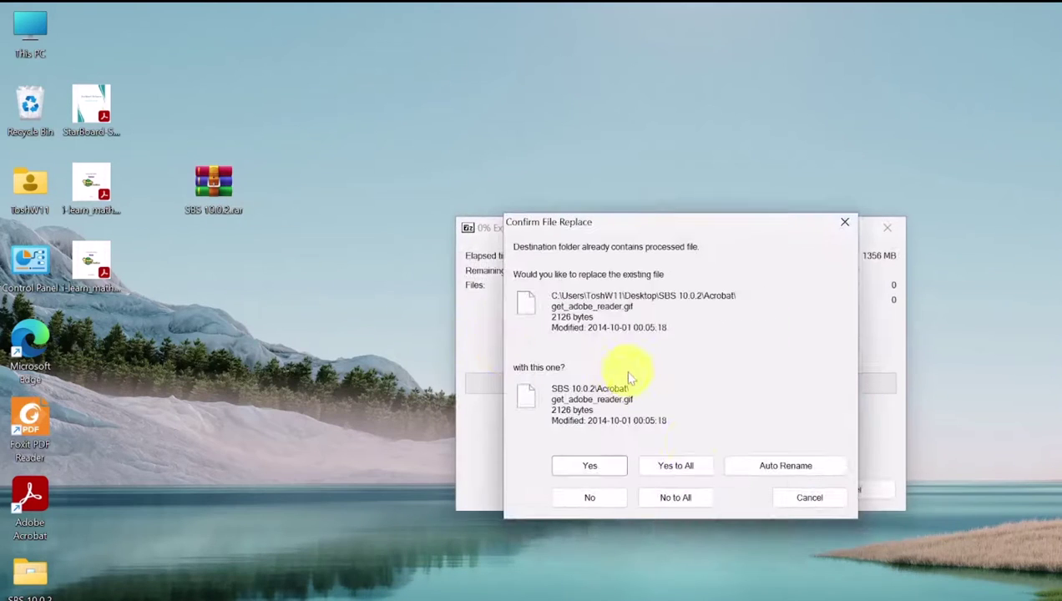
click(672, 470)
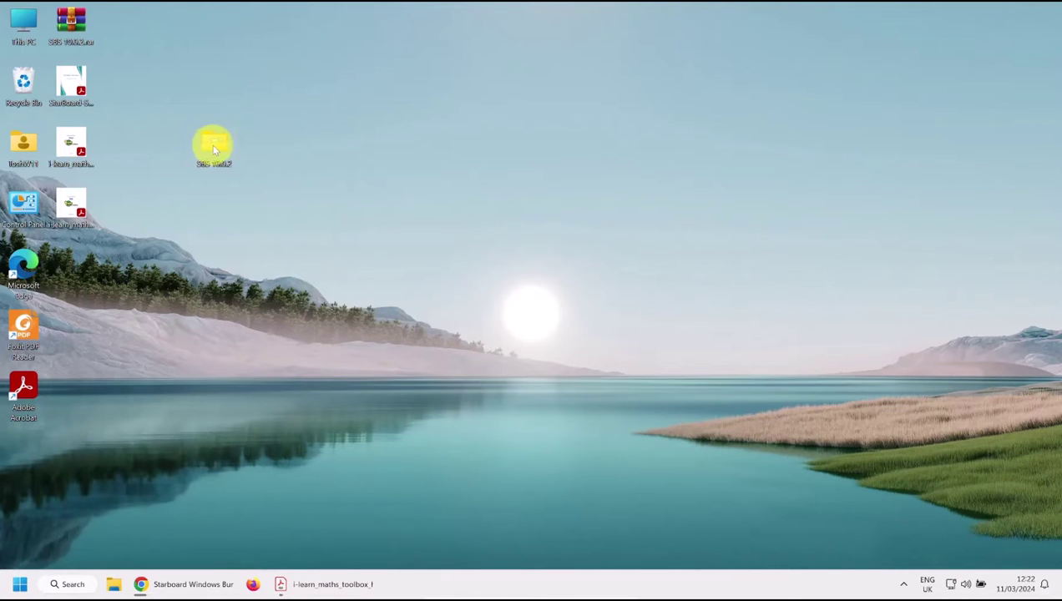
Run Setup.exe from the extracted SBS 10.0.2 folder and allow it to make changes to the device
double_click(212, 148)
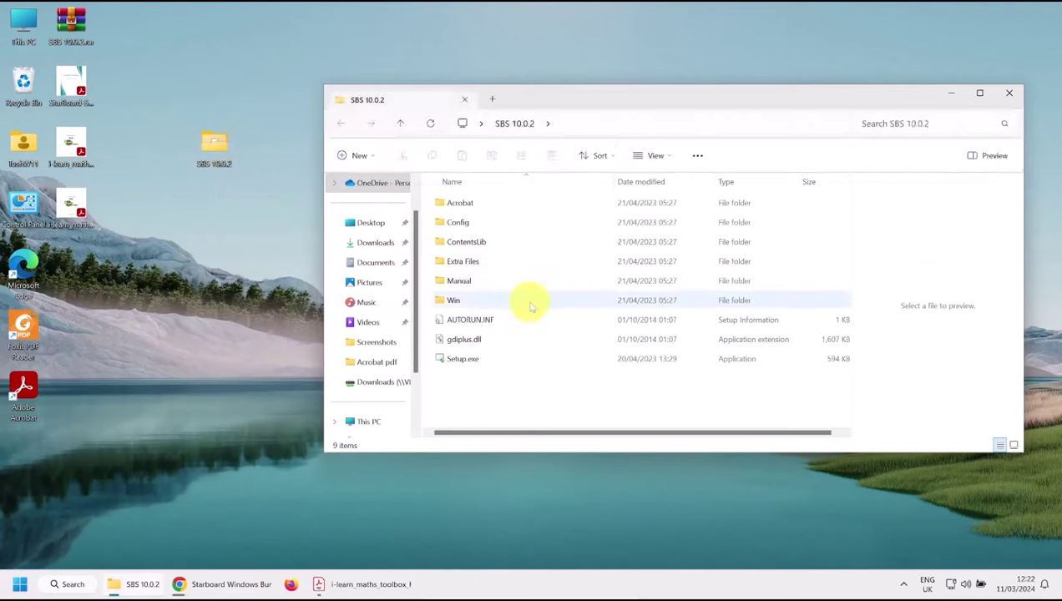
double_click(462, 360)
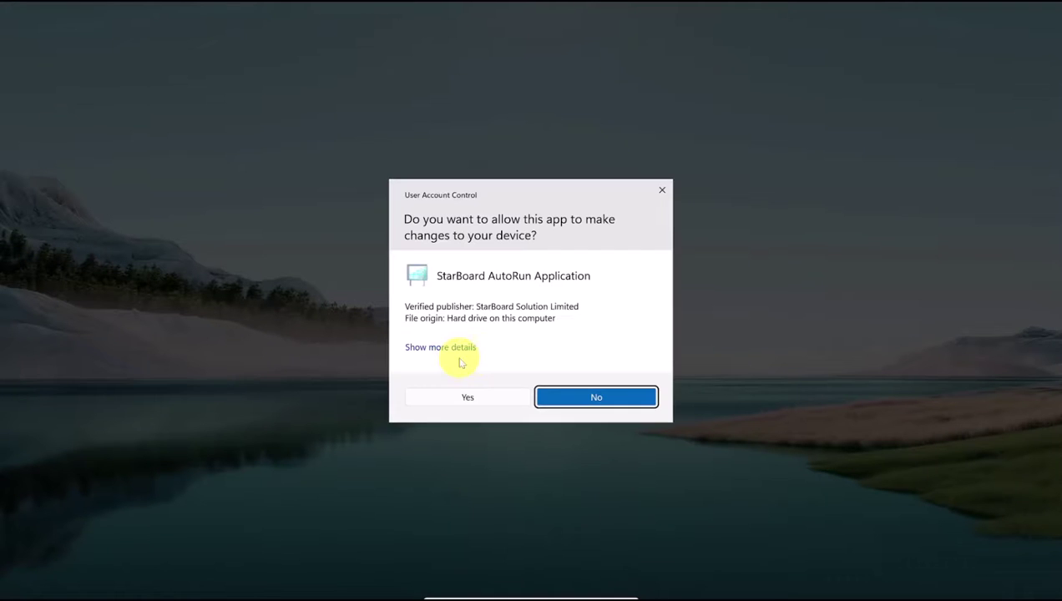
click(499, 401)
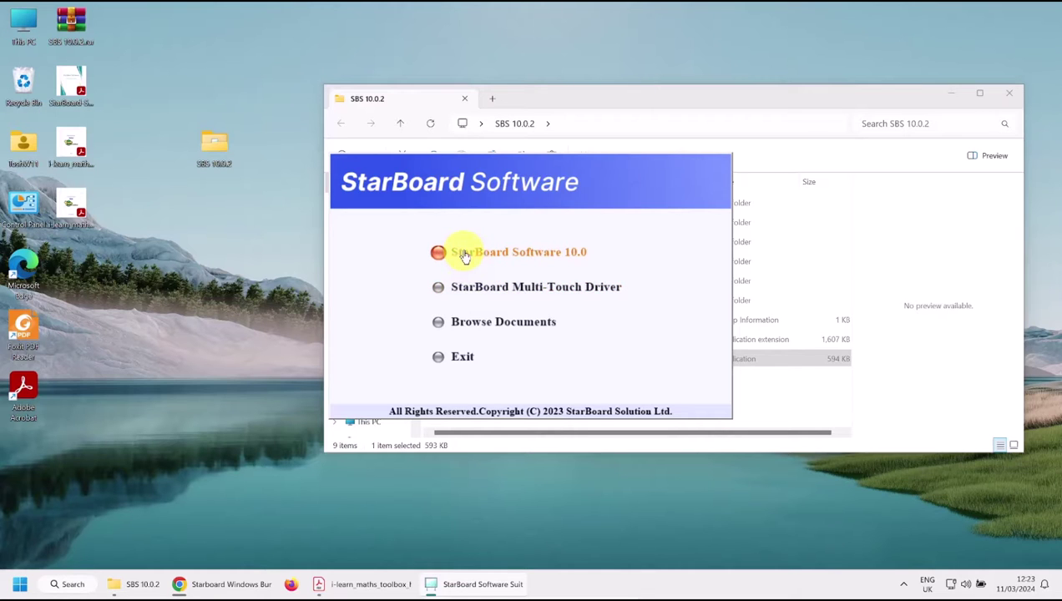
Start the StarBoard Software 10.0 installation, pass the important information, and accept the terms of its licence agreement
click(466, 256)
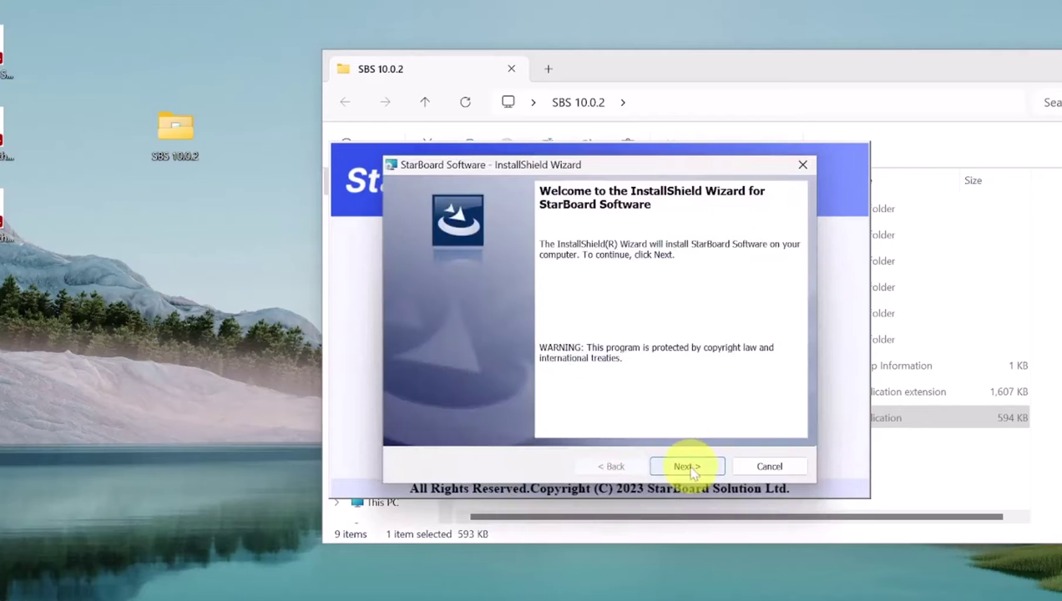
click(686, 466)
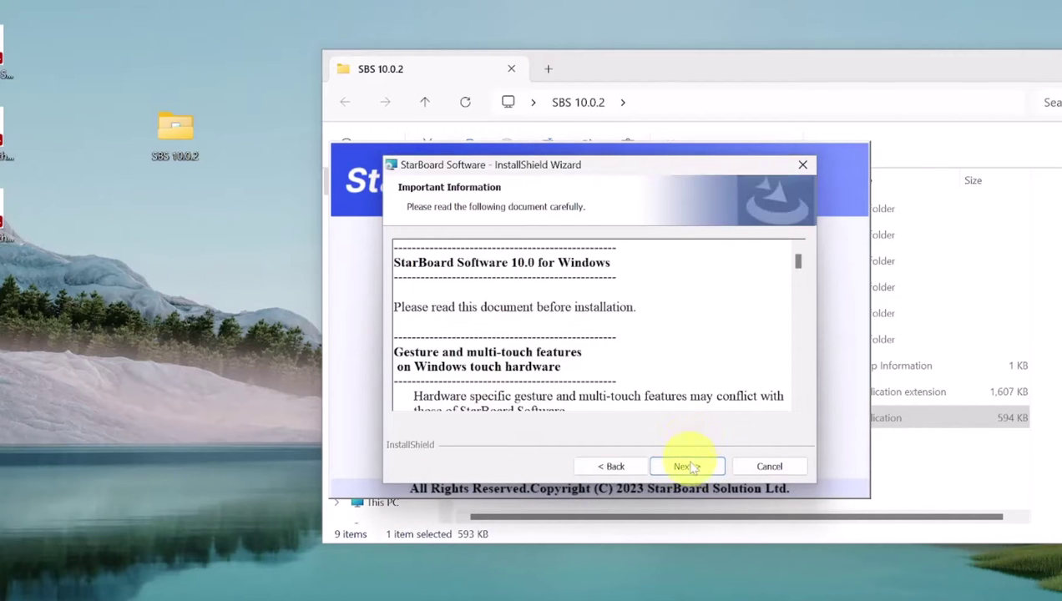
click(686, 467)
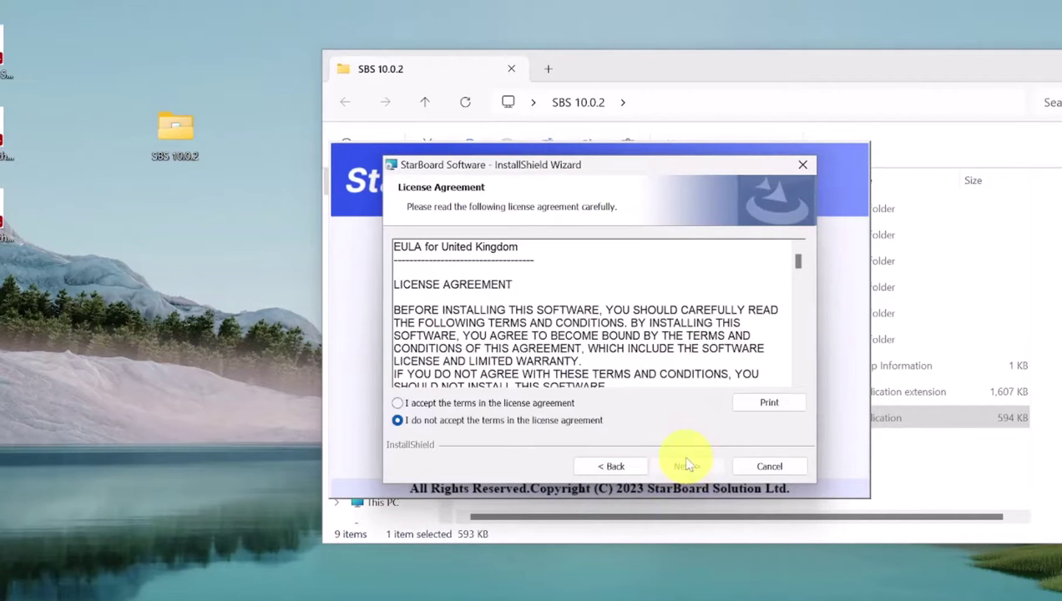
click(495, 404)
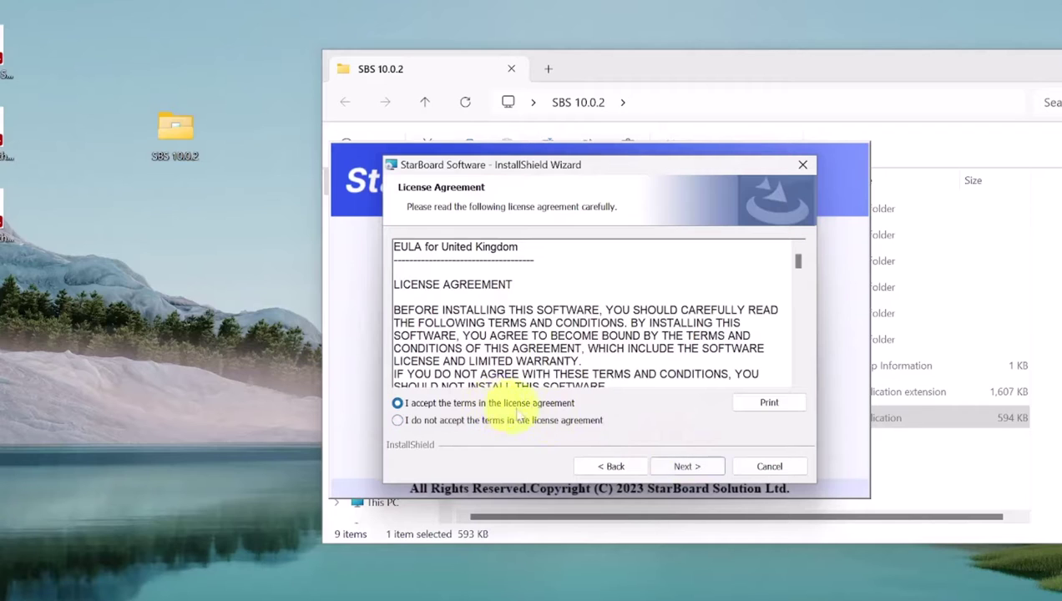
click(684, 468)
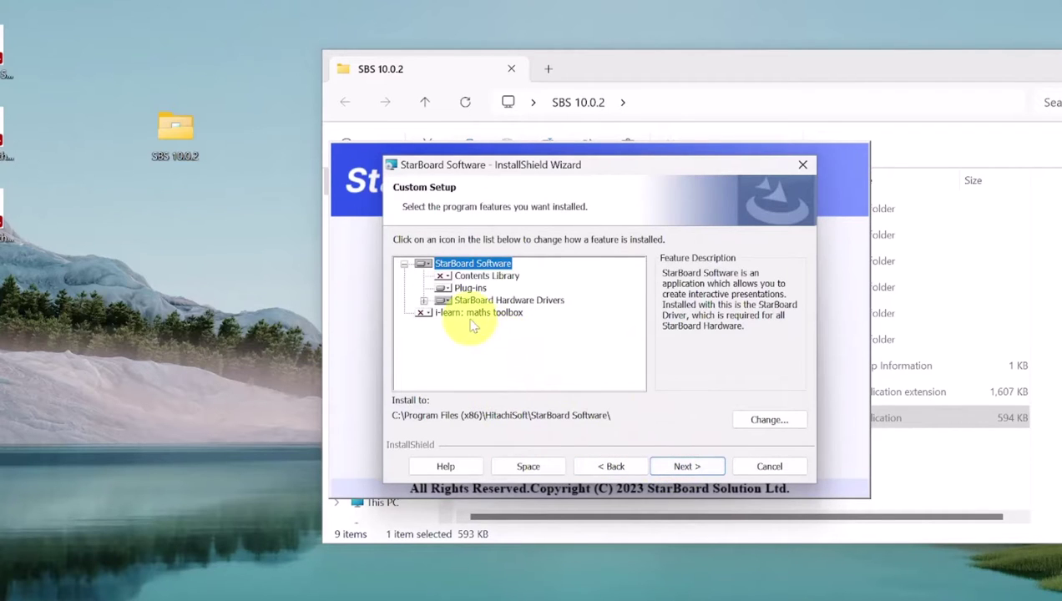
Include i-learn: maths toolbox and Contents Library with all subfeatures on the local hard drive, and start installing StarBoard Software
click(426, 315)
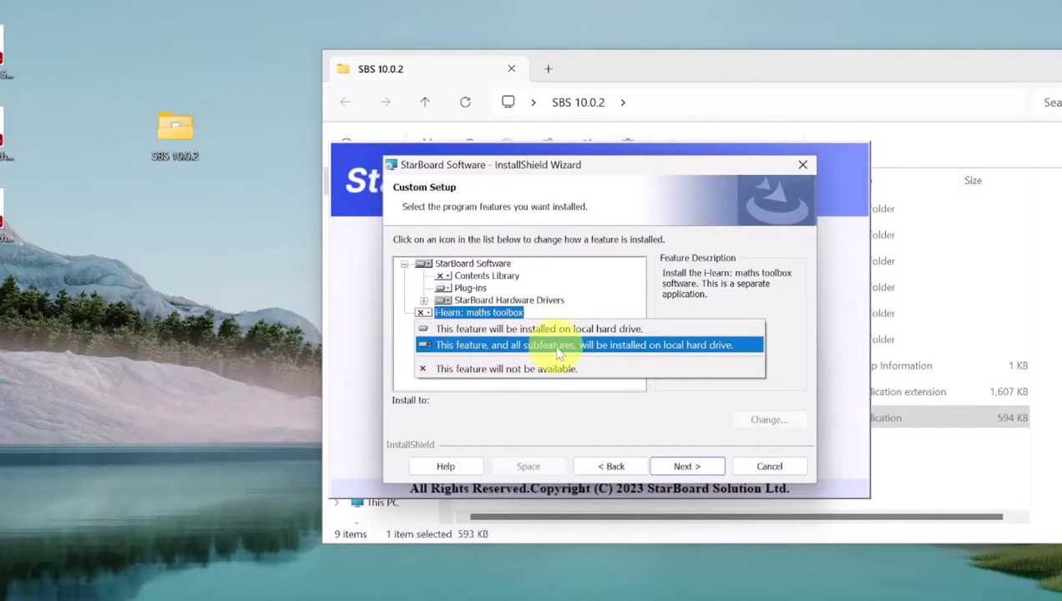
click(656, 345)
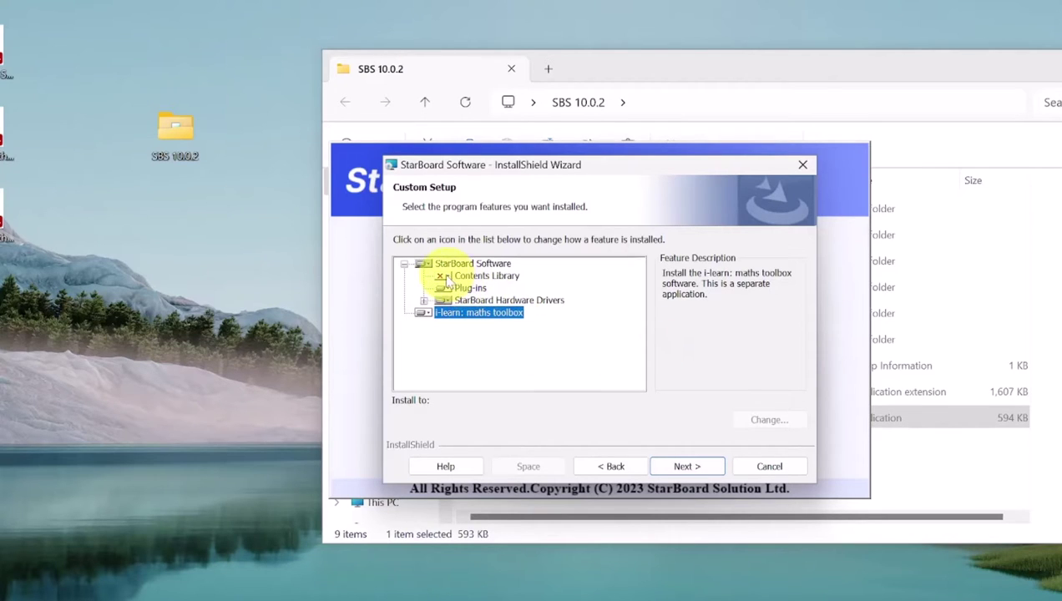
click(446, 277)
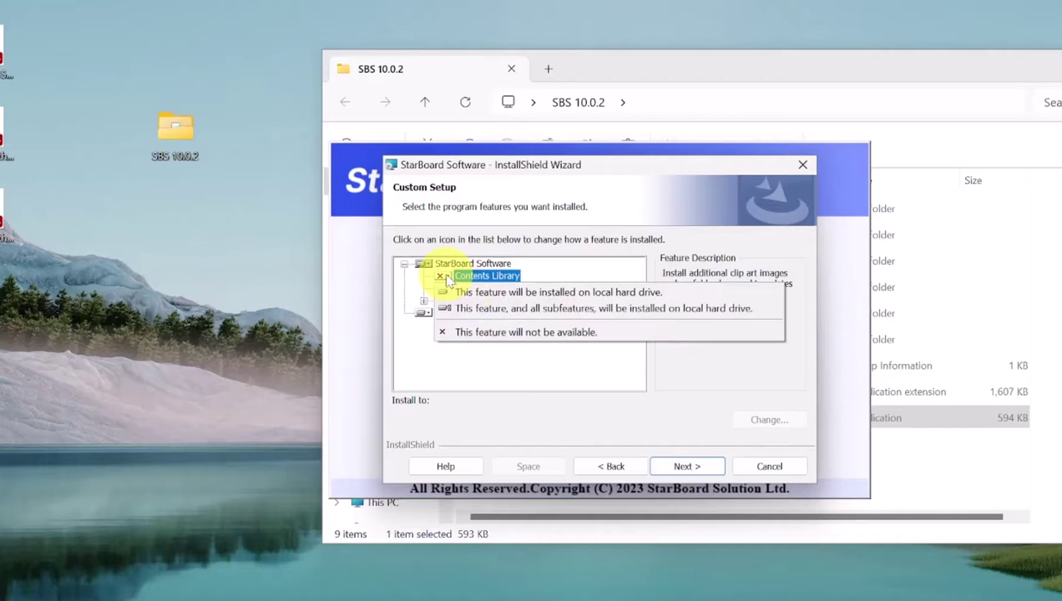
click(502, 309)
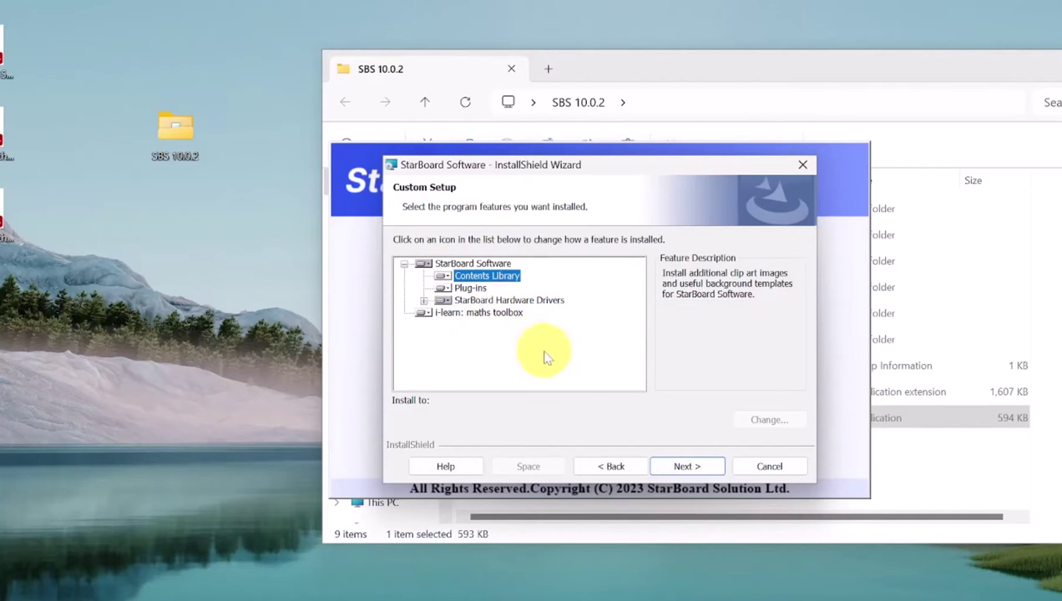
click(687, 466)
click(688, 464)
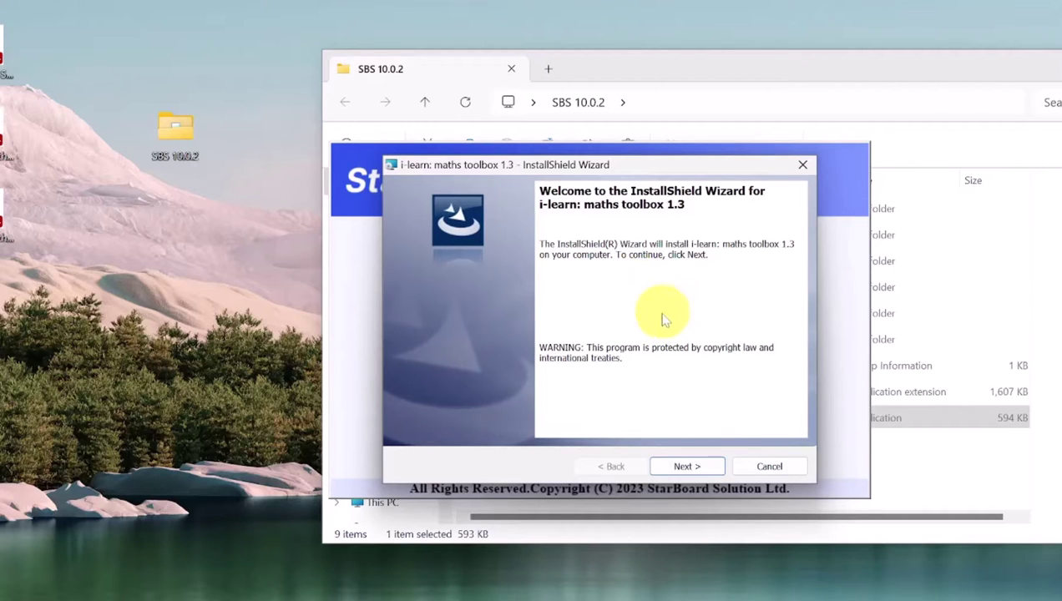
Install i-learn: maths toolbox 1.3 to its default folder, accepting its licence terms, and complete the StarBoard setup by restarting the computer immediately
click(687, 466)
click(684, 465)
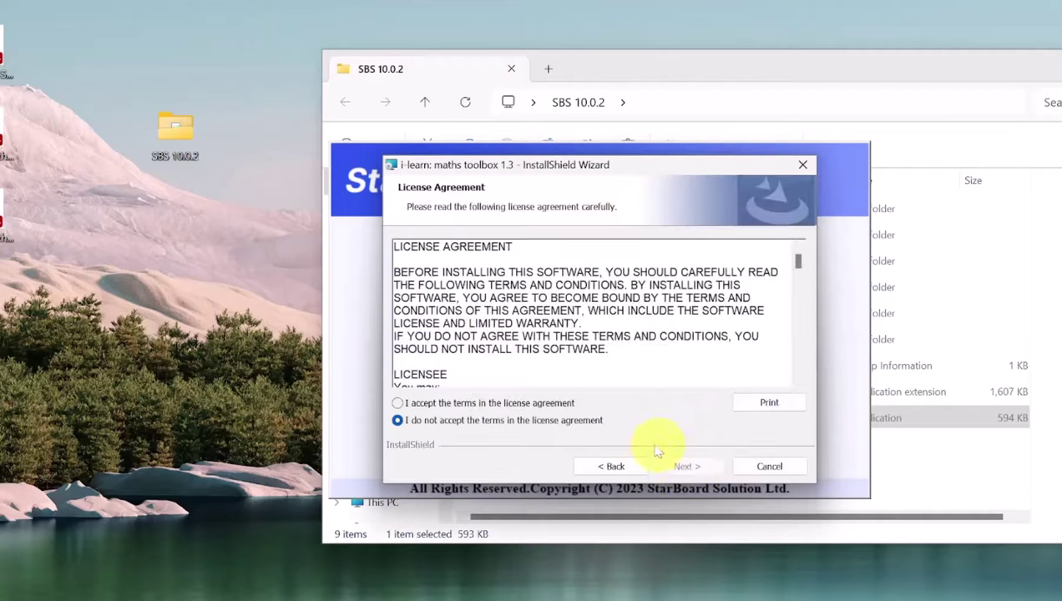
click(554, 404)
click(684, 466)
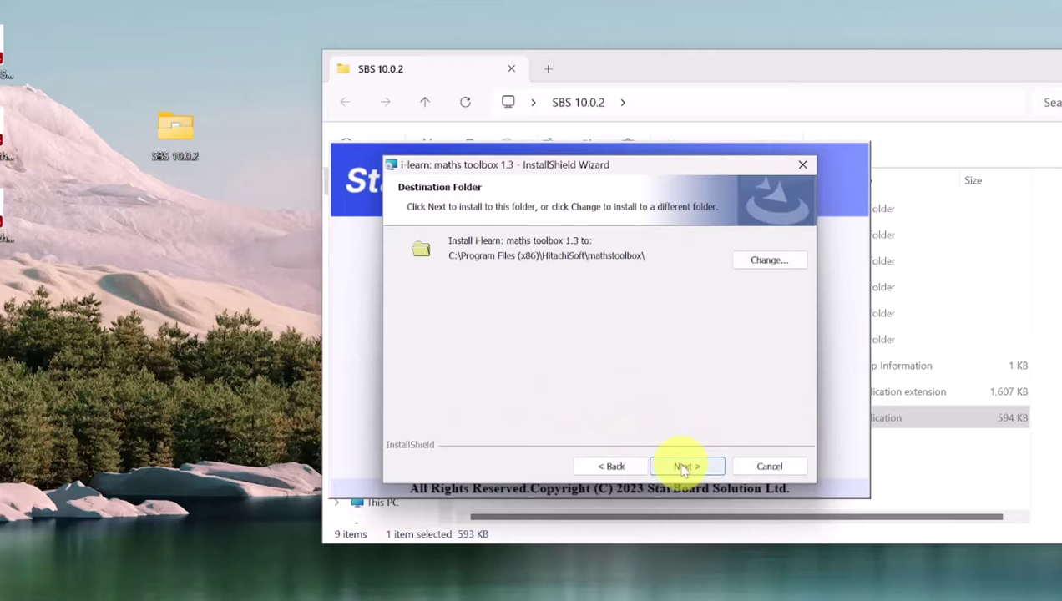
click(683, 467)
click(684, 466)
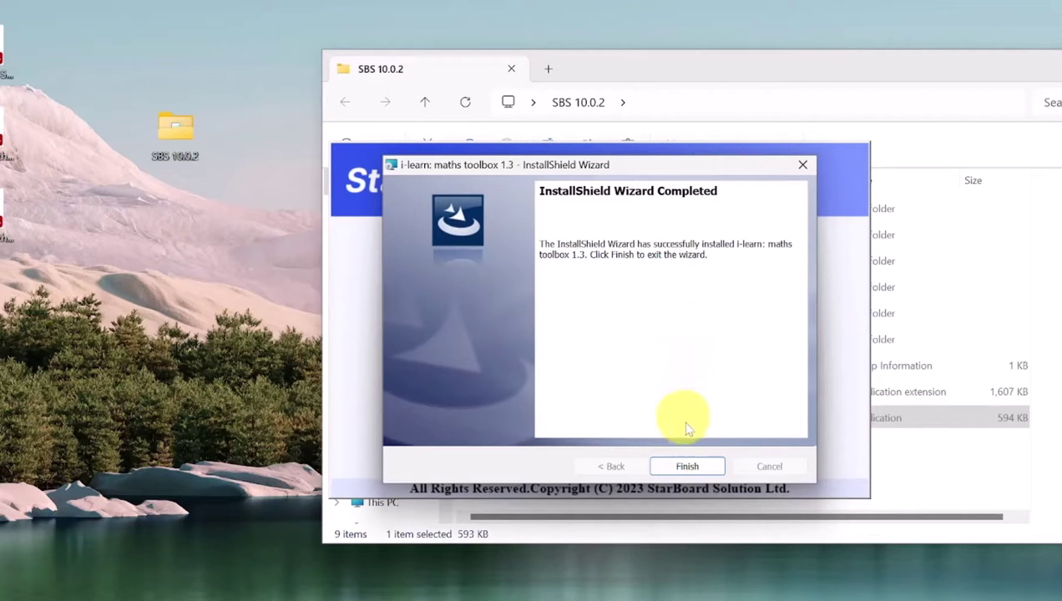
click(688, 467)
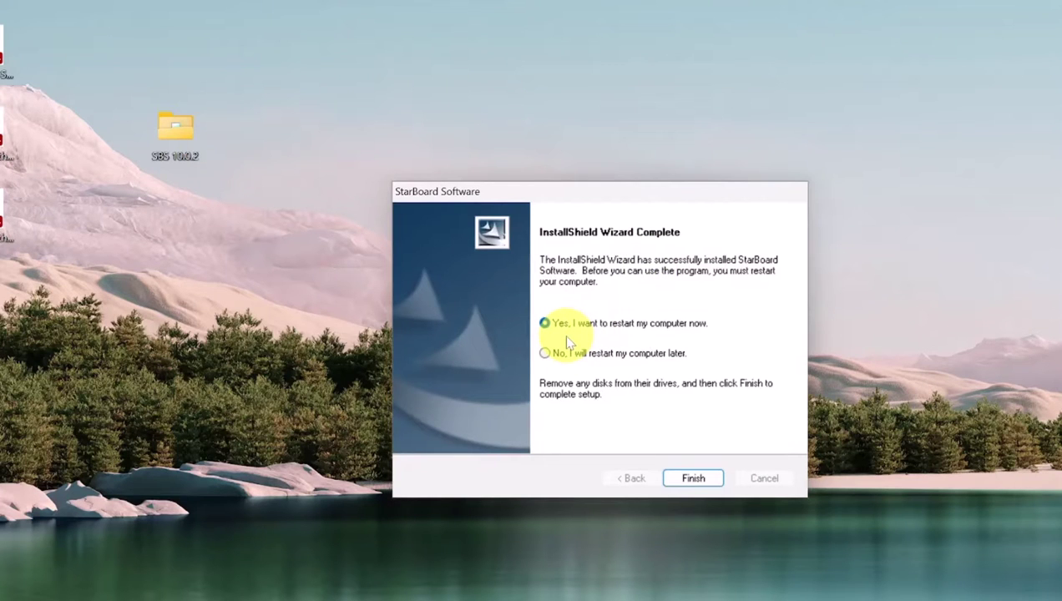
click(693, 478)
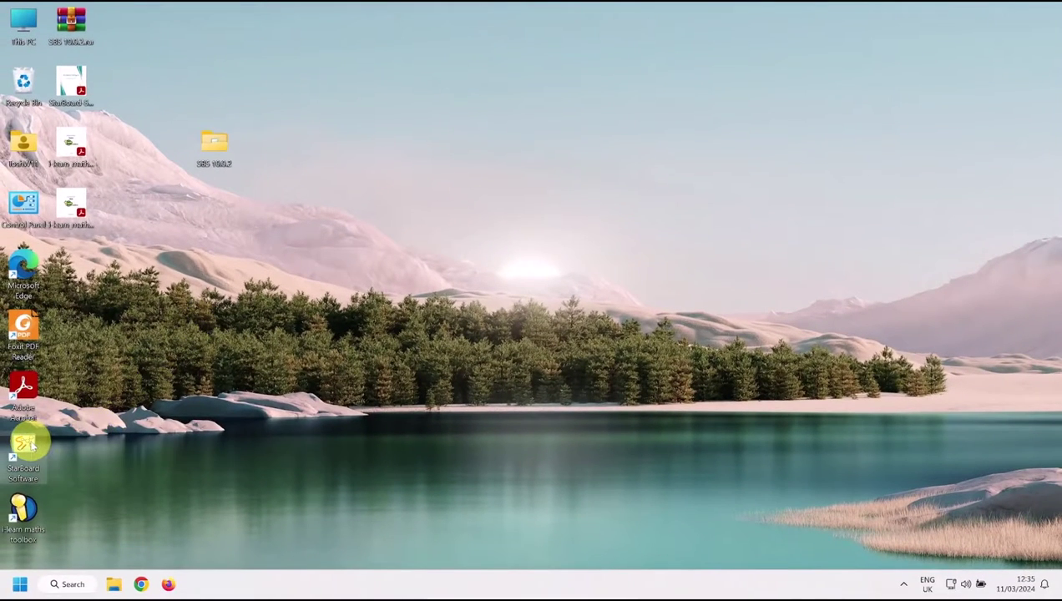
Launch StarBoard Software from the desktop, compare both profile templates, and create the new profile with Standard settings
double_click(25, 445)
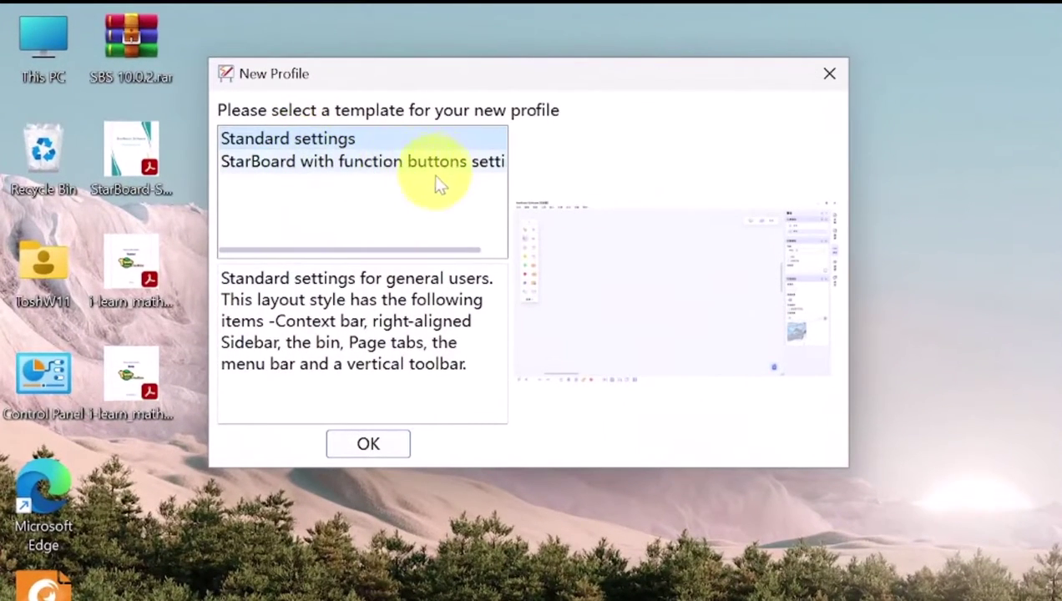
drag(848, 325, 1038, 322)
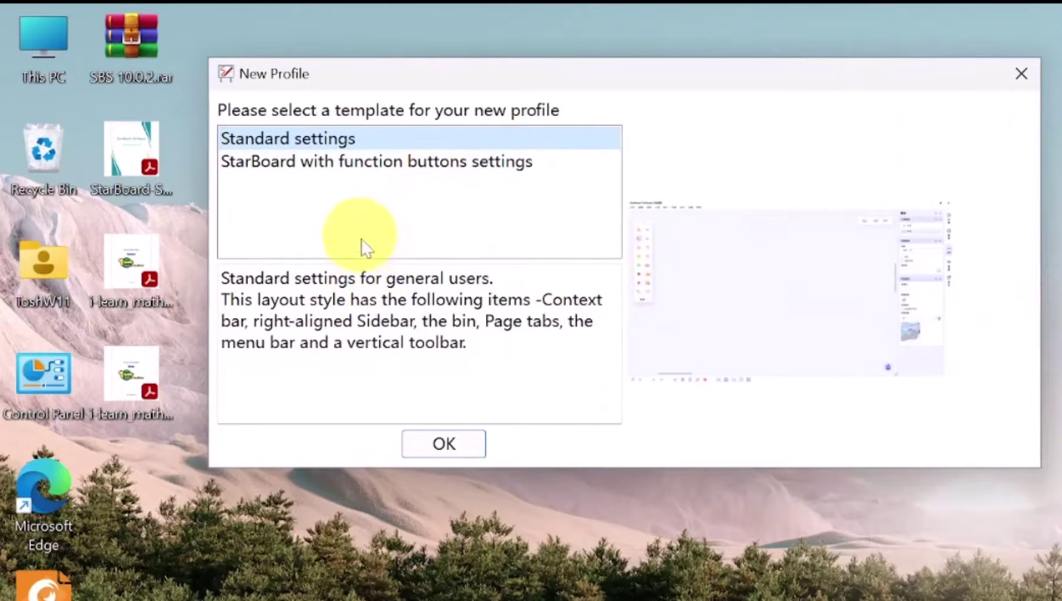
click(336, 172)
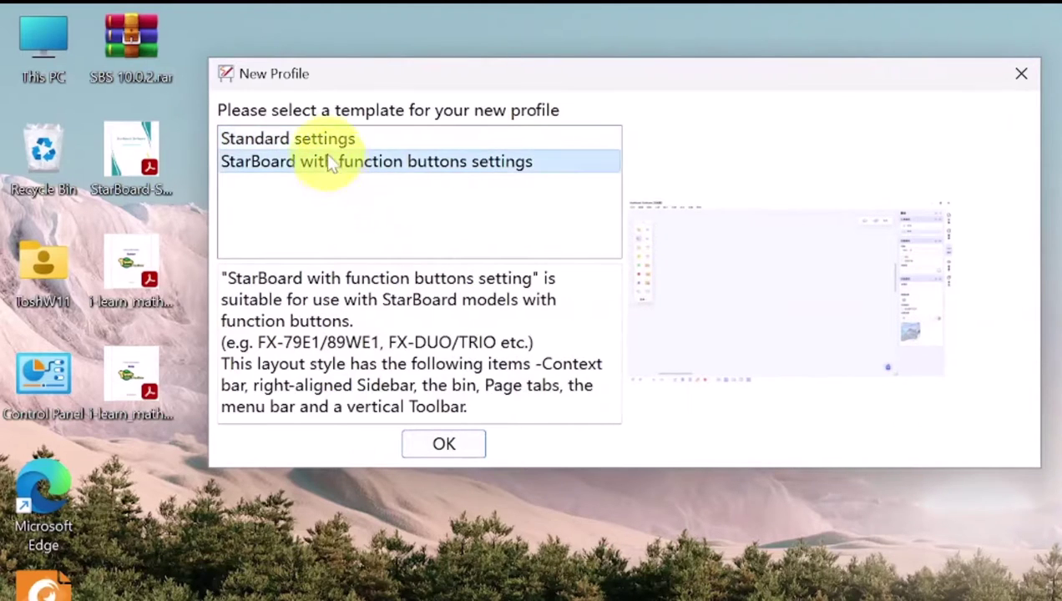
drag(260, 343, 492, 343)
click(488, 343)
click(288, 140)
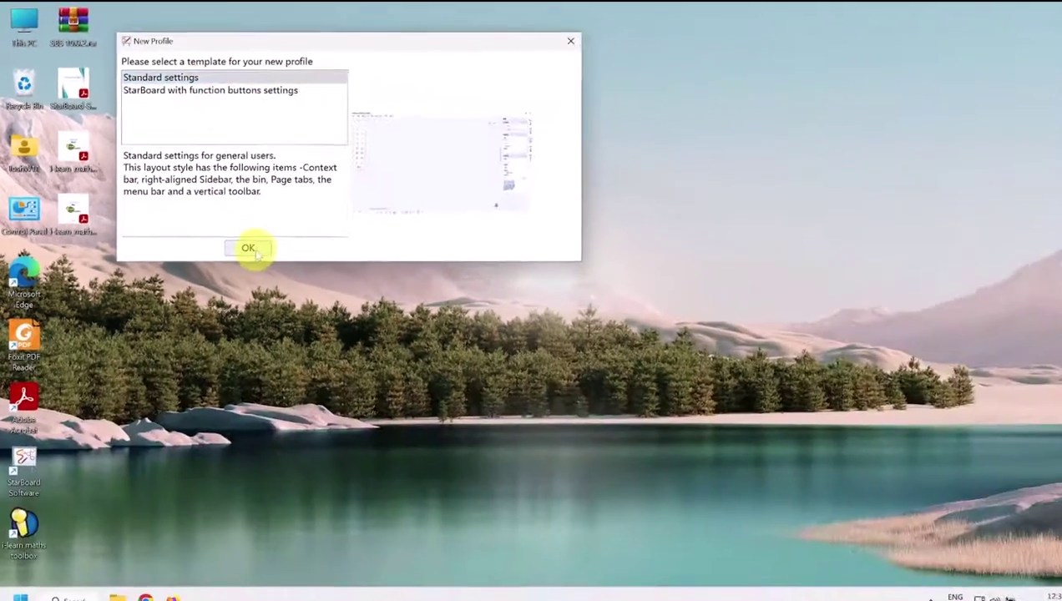
click(248, 248)
Set the StarBoard interface language to English (UK)
drag(185, 539, 933, 455)
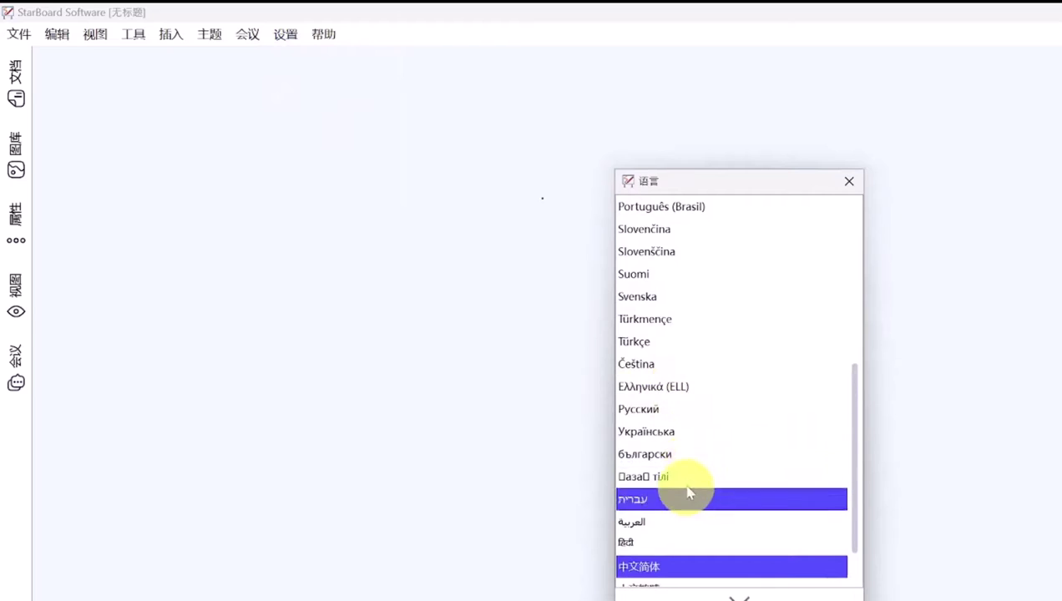
scroll(680, 440, up, 3)
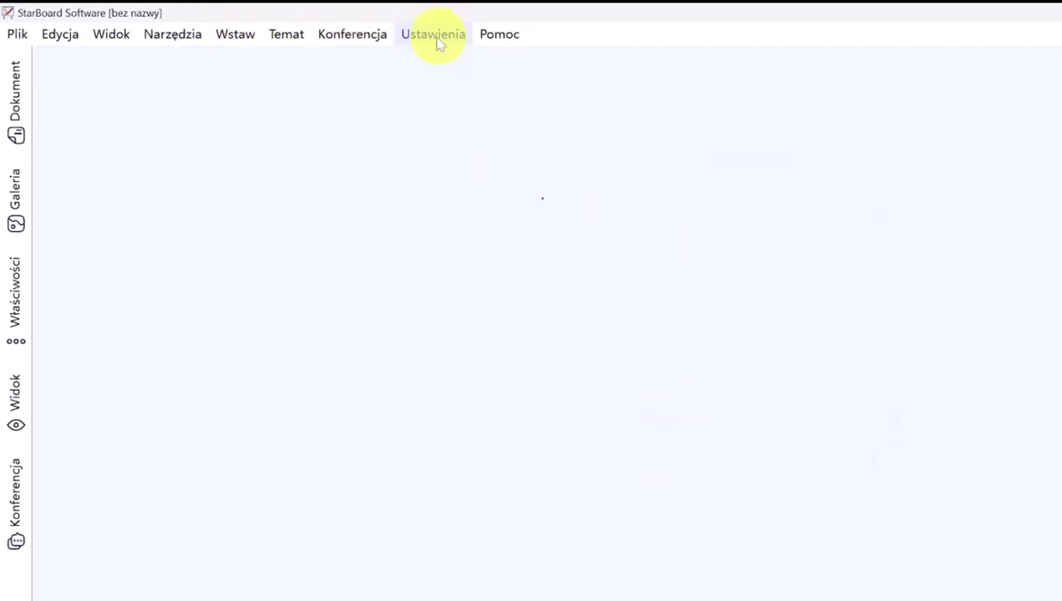
click(434, 42)
click(438, 79)
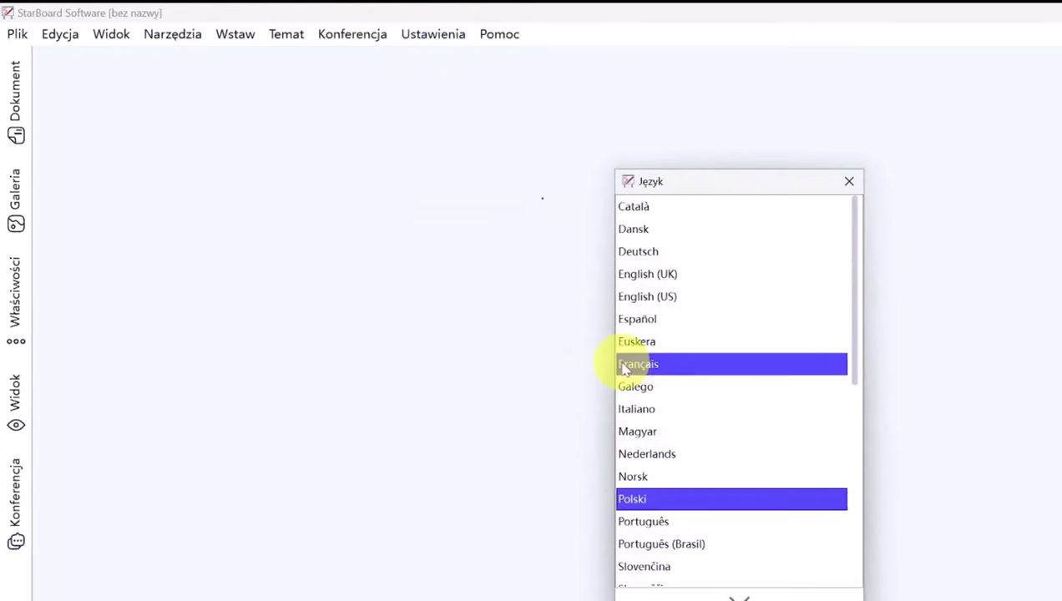
click(643, 273)
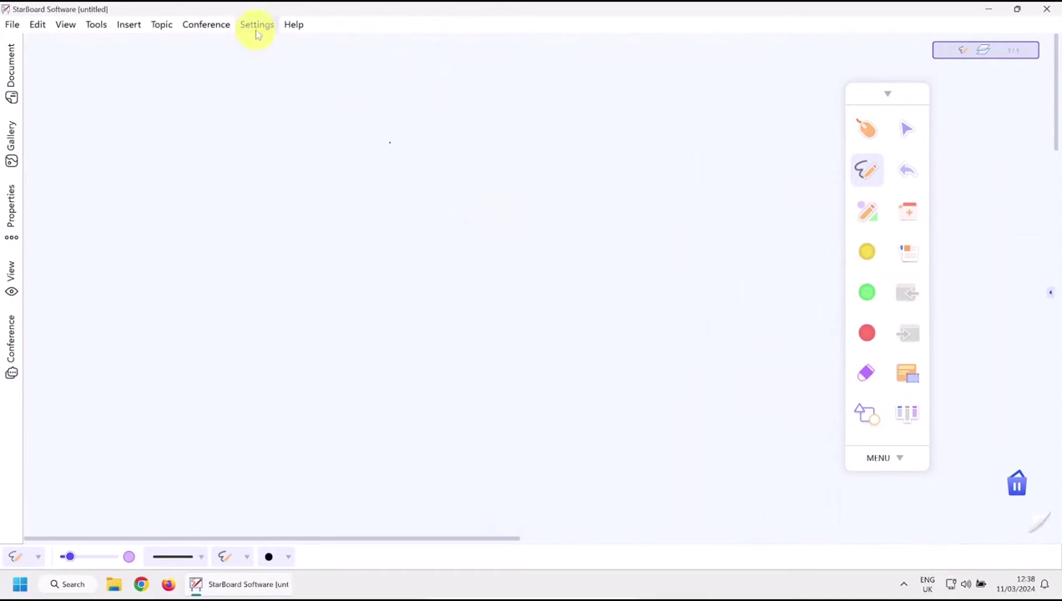
Review the StarBoard preferences and set the toolbar icon size to Small
click(878, 461)
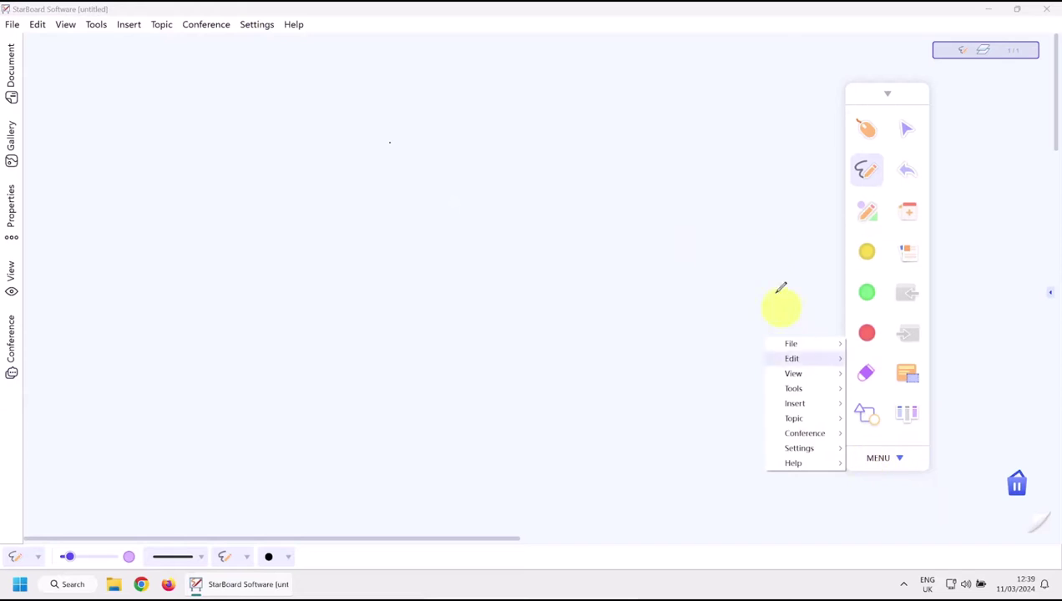
click(749, 256)
click(255, 24)
click(265, 42)
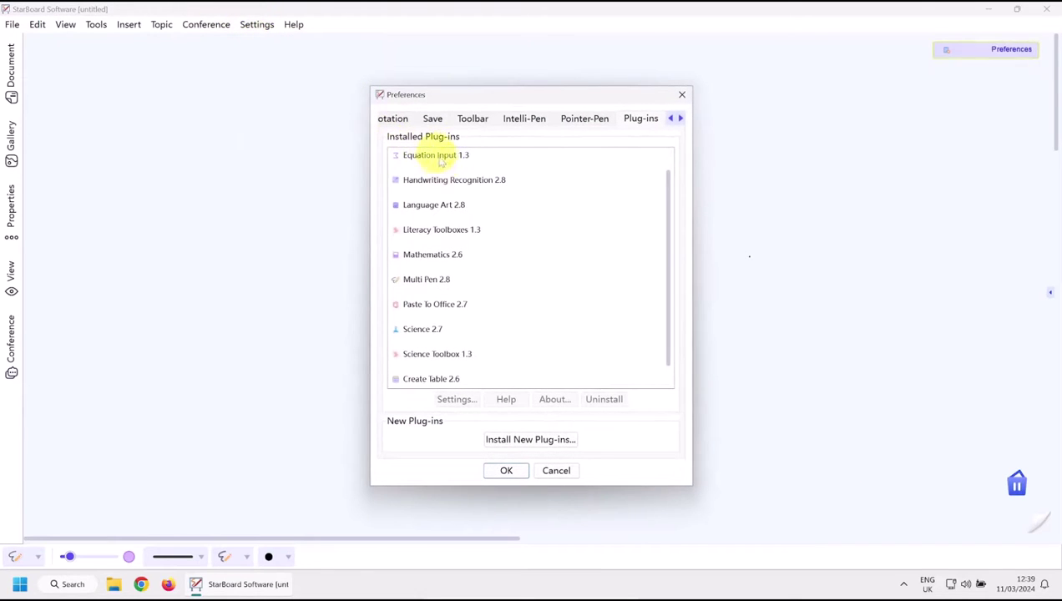
click(430, 118)
click(391, 119)
click(498, 117)
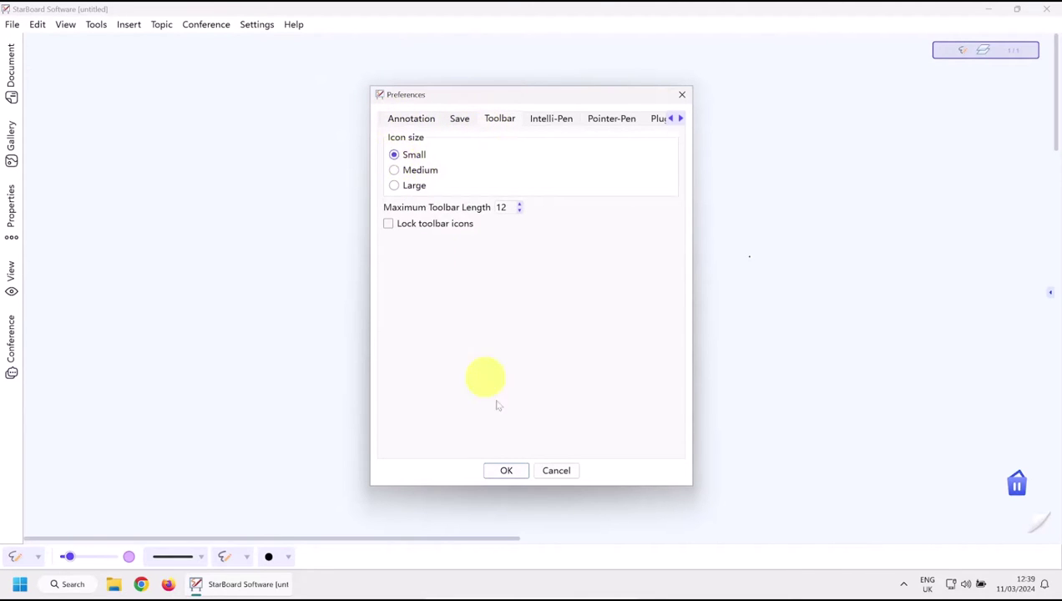
click(506, 470)
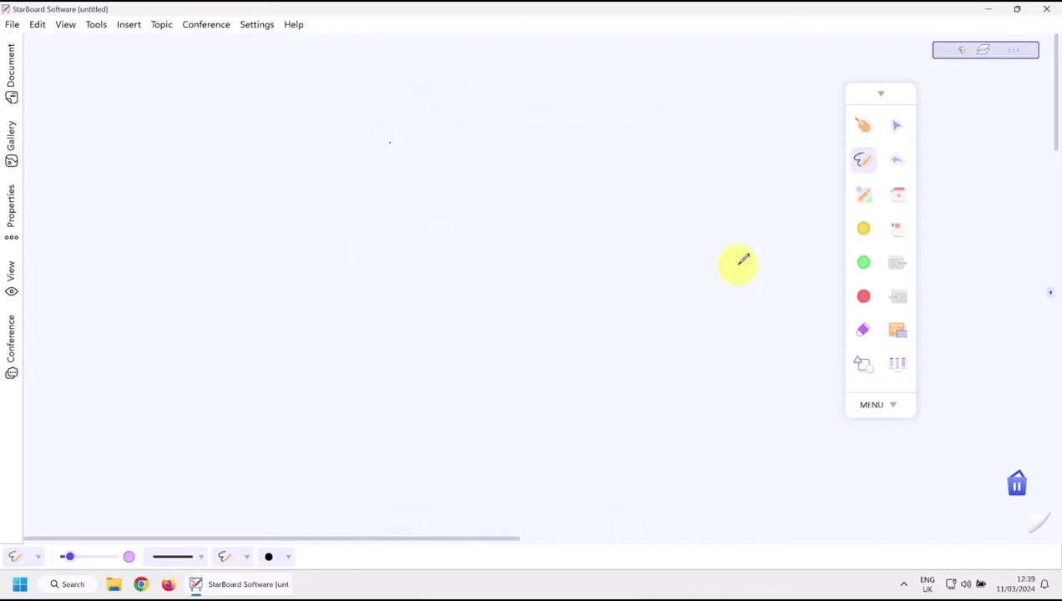
Examine the floating toolbar's menu and the Document, Gallery and Properties sidebar sections, and close the sidebar
click(871, 407)
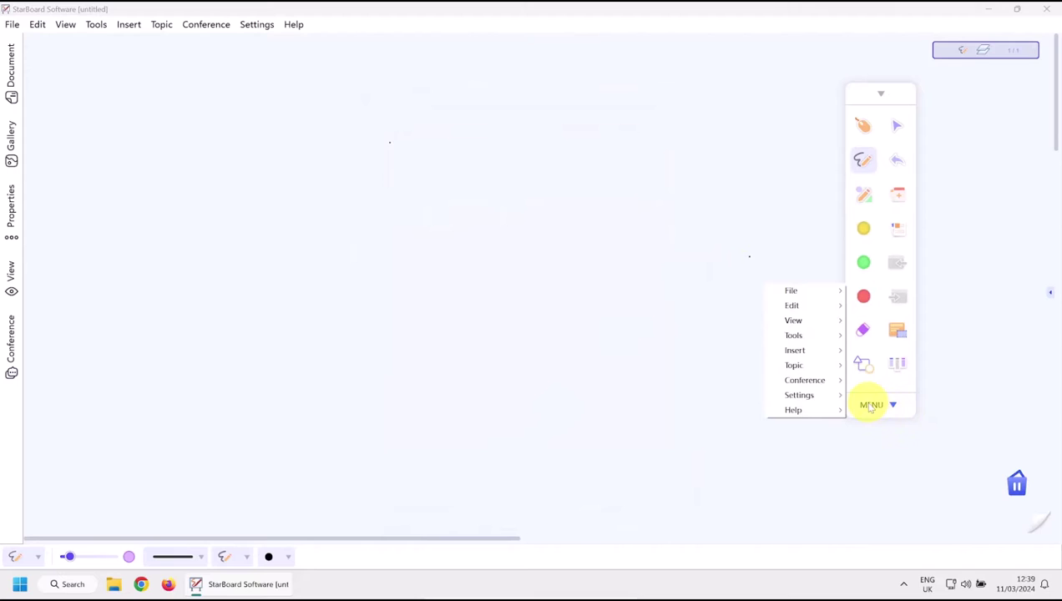
click(692, 238)
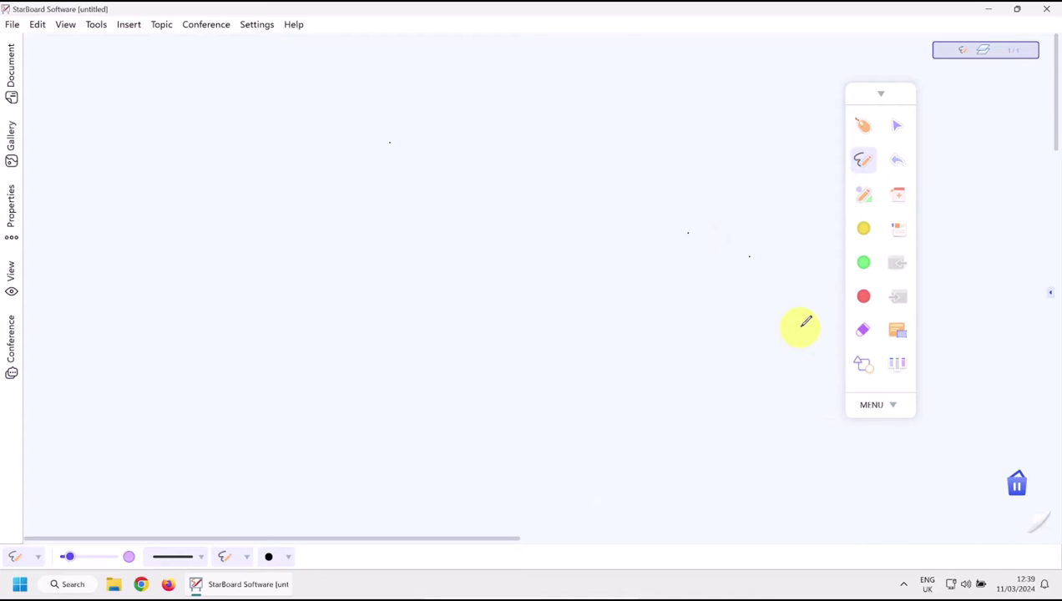
click(11, 67)
click(12, 160)
click(11, 205)
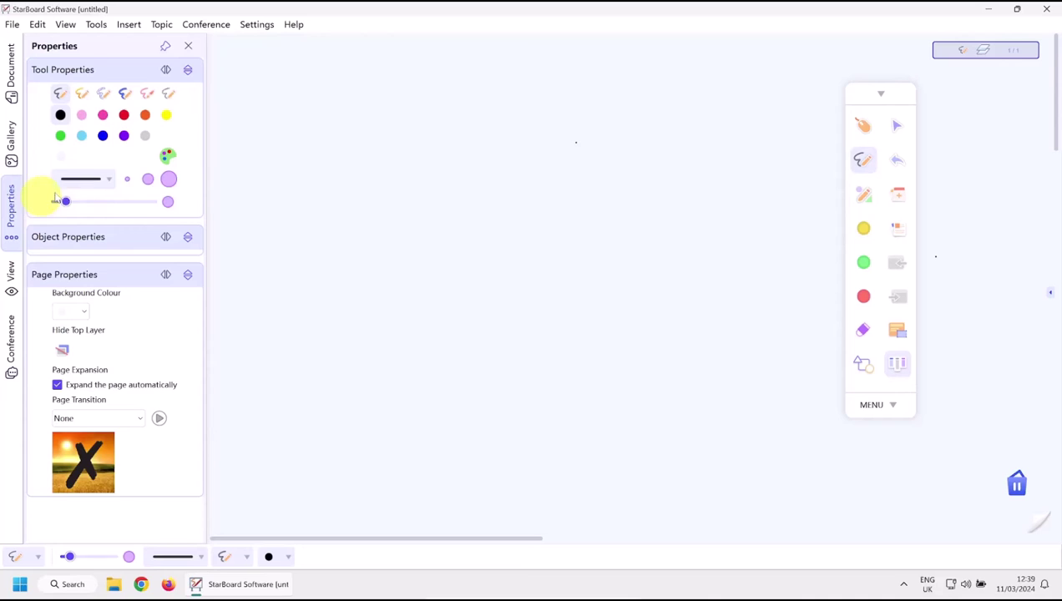
click(188, 46)
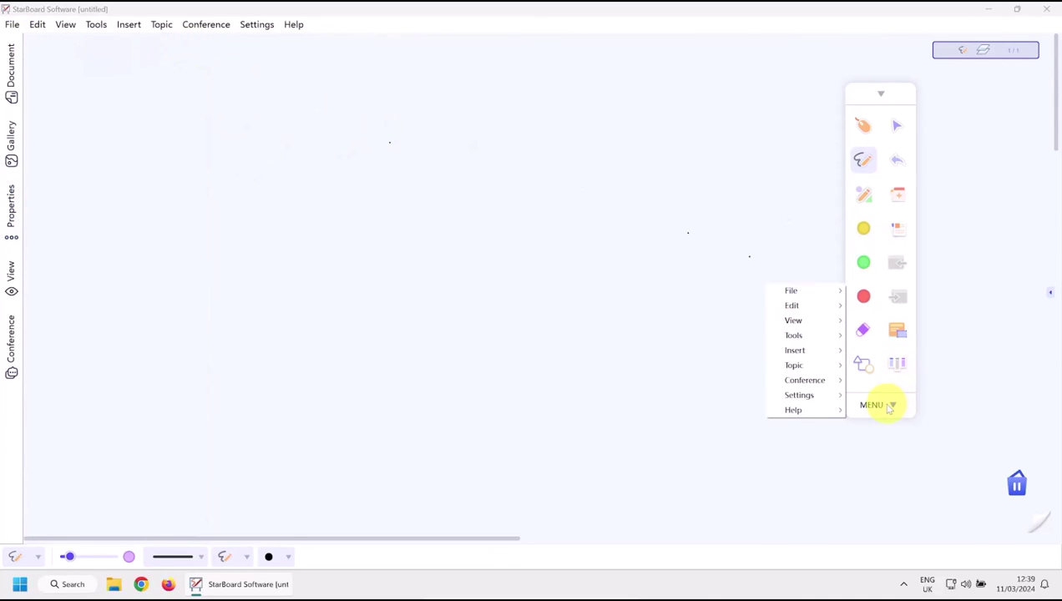